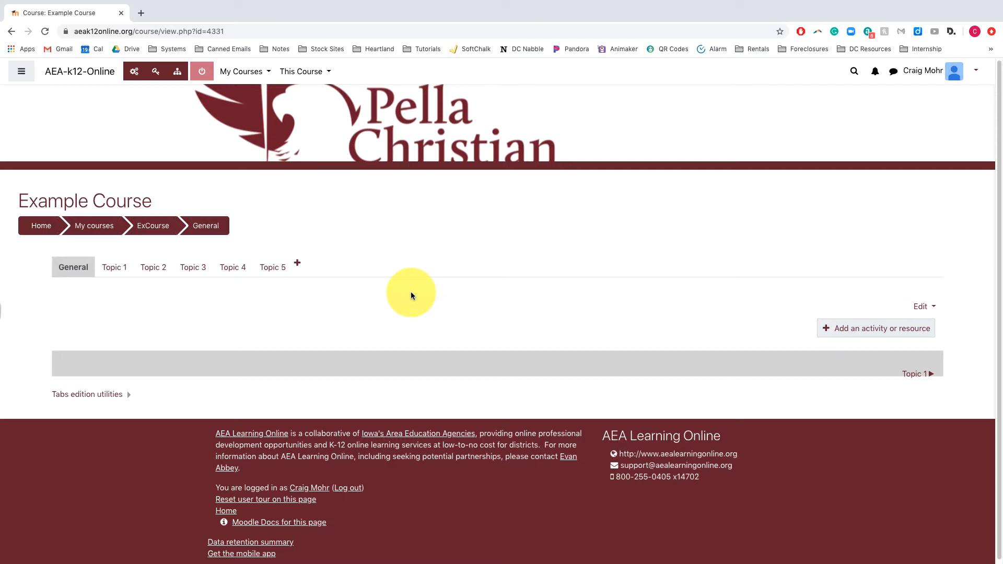
Add a new Quiz activity to the General section of the course.
click(846, 329)
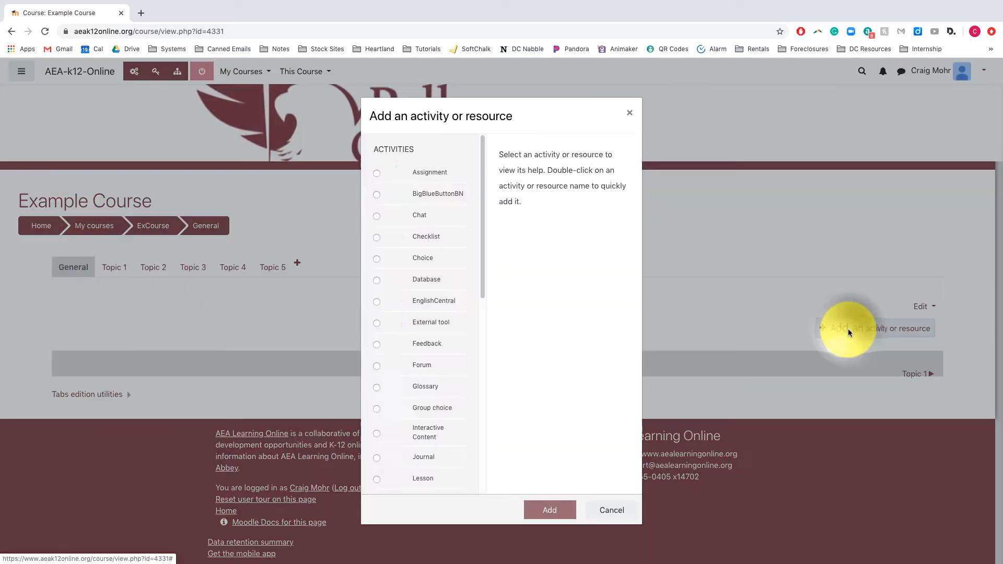
drag(483, 274, 484, 486)
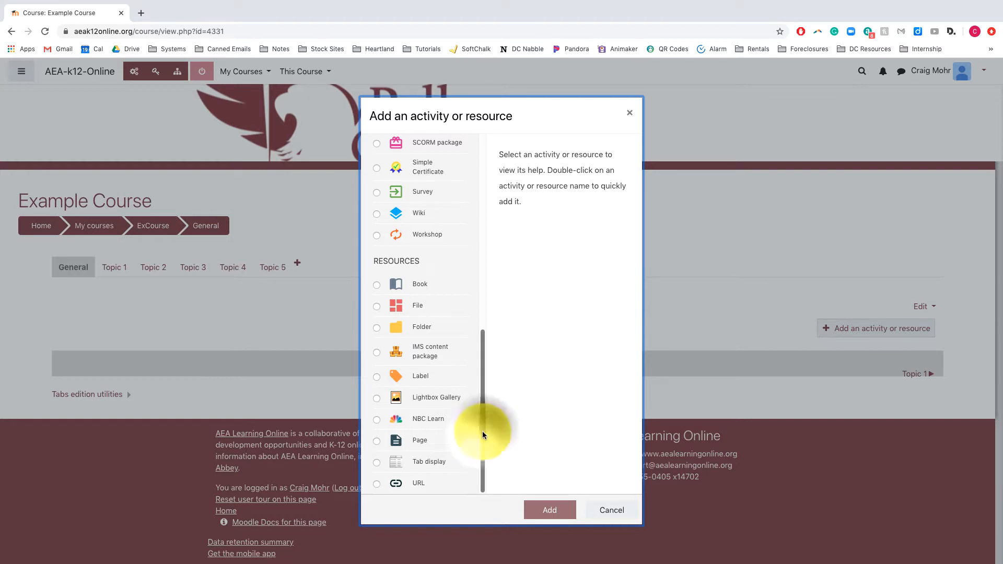
drag(482, 431, 483, 364)
click(385, 273)
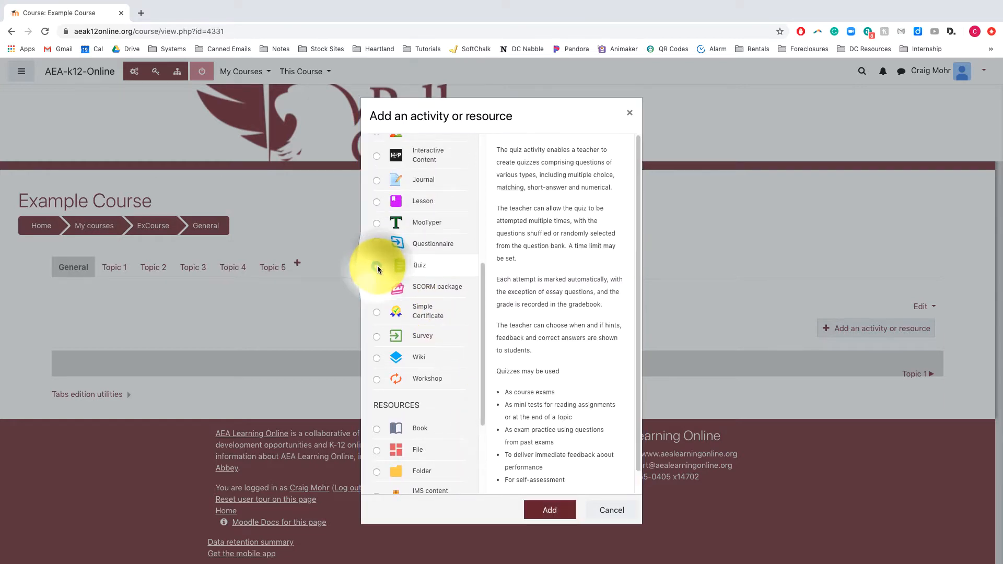
click(543, 511)
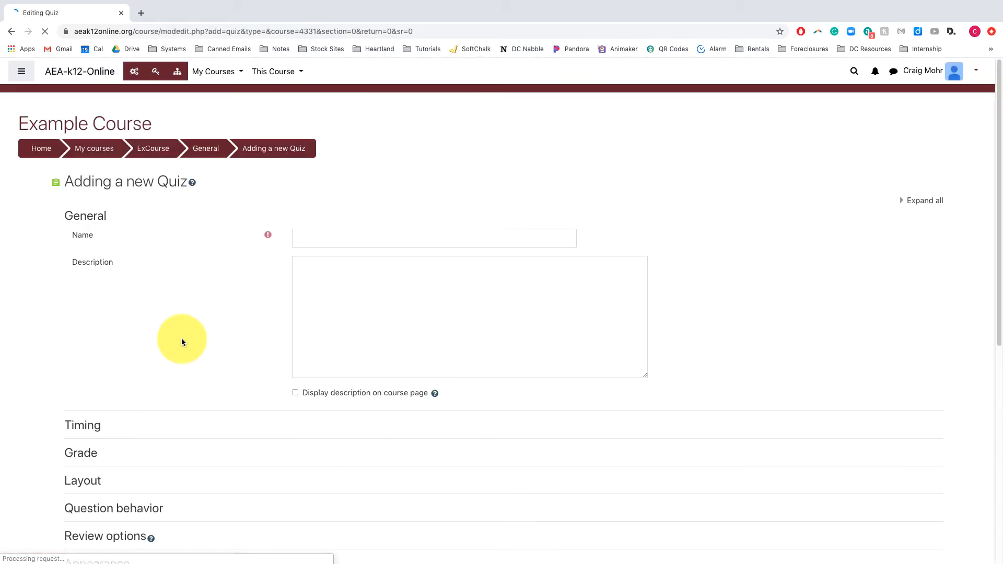
Name the quiz "Example Quiz" and leave the description empty.
click(352, 231)
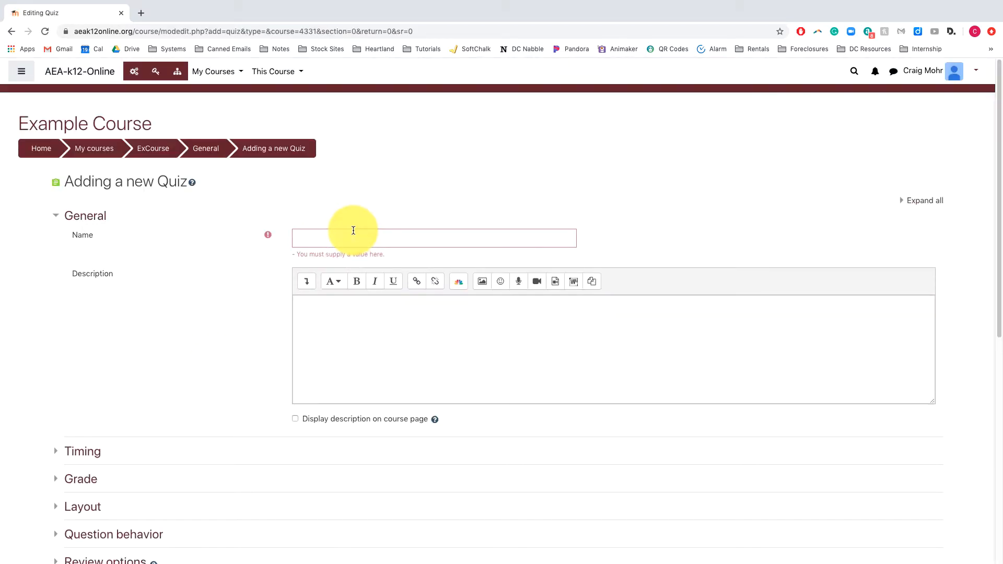
click(353, 230)
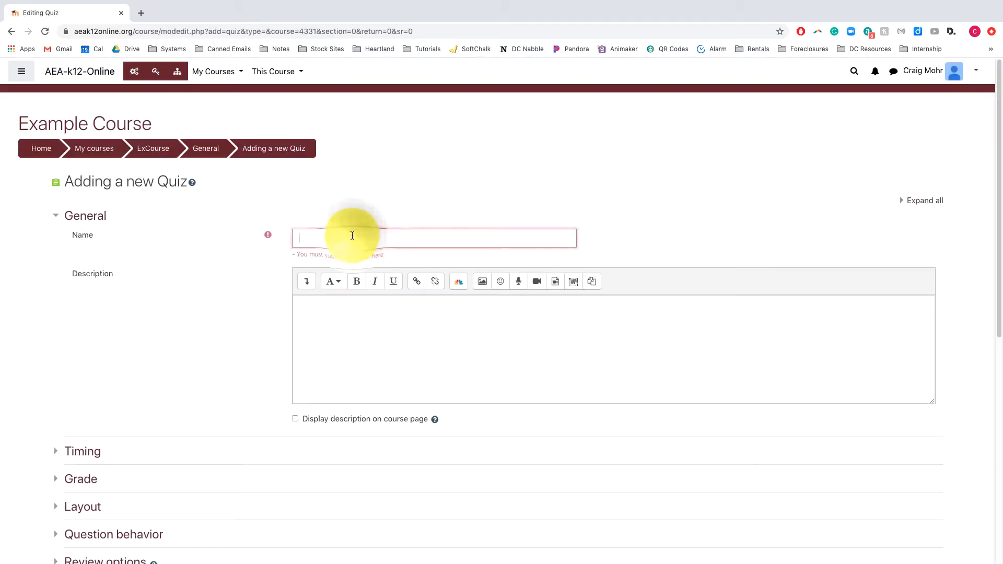
text(Example)
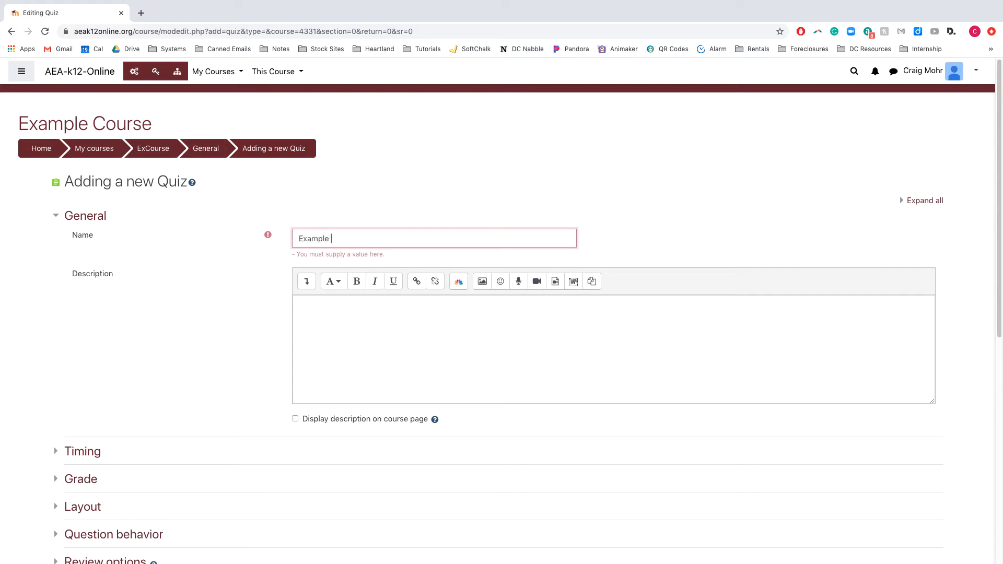
text( Quiz)
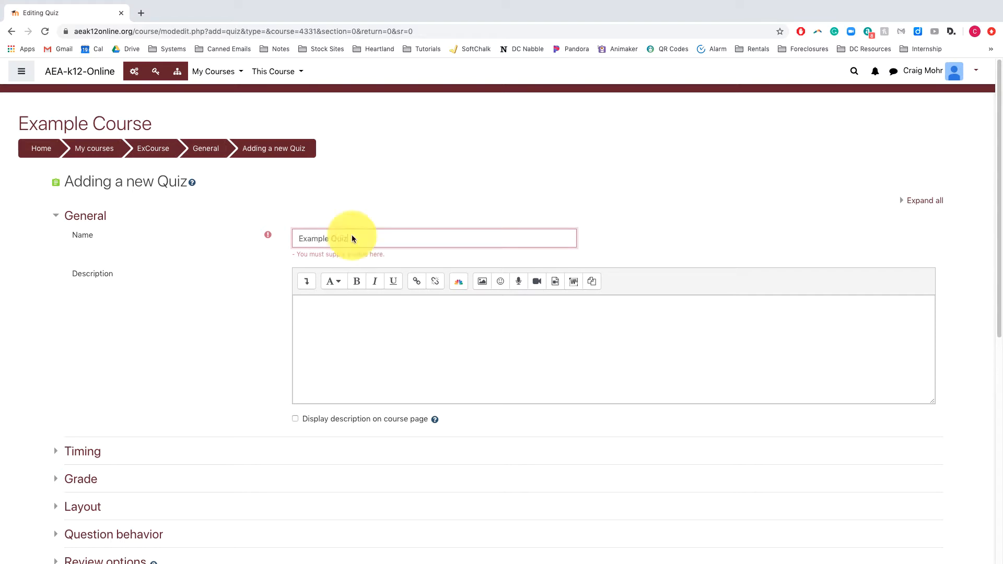
click(397, 358)
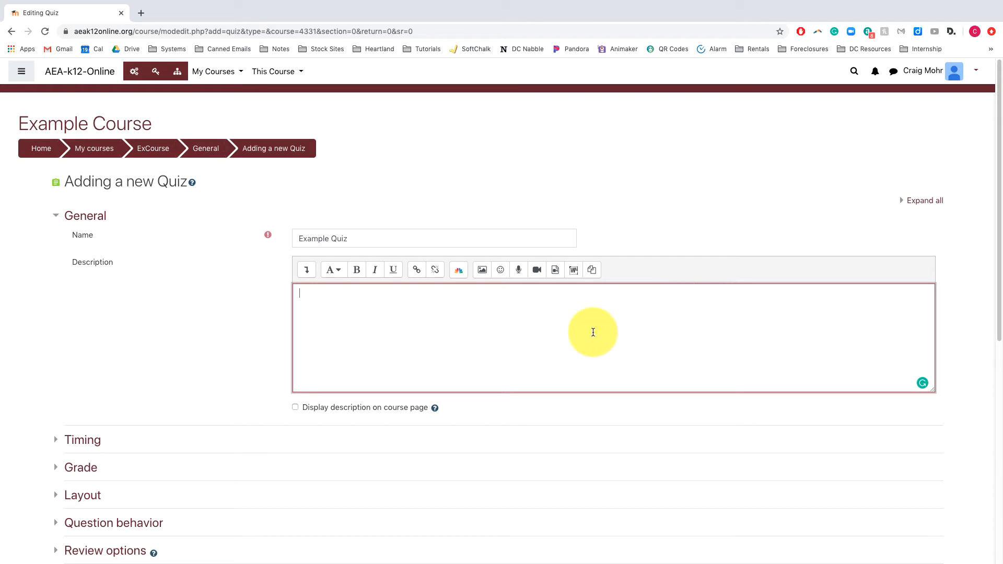
Expand the Timing settings and try enabling the time limit, switching it off again.
scroll(593, 332, down, 3)
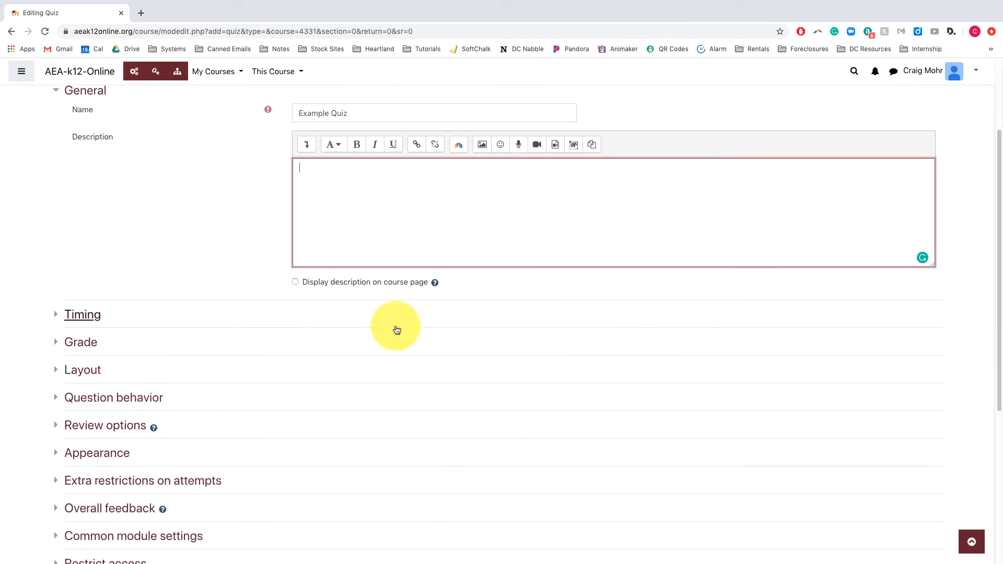
click(82, 315)
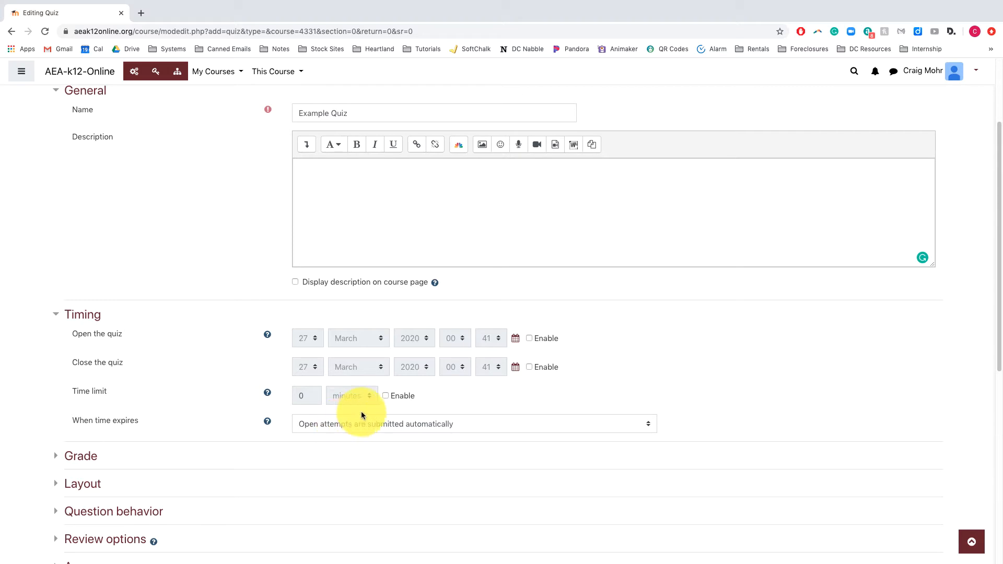
click(387, 396)
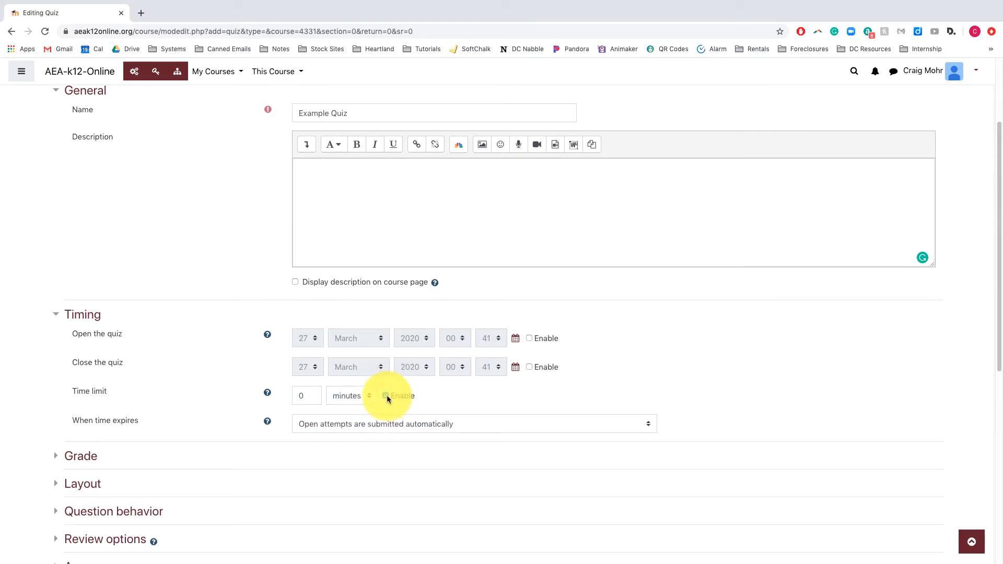
click(386, 395)
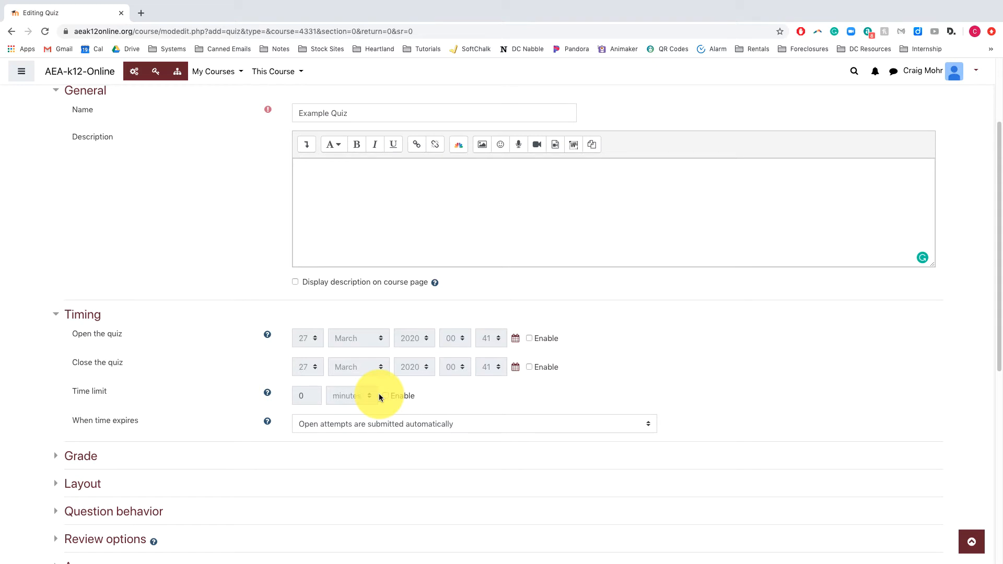
Expand the Grade settings, check the grade category options and set the grade to pass to 6.
scroll(379, 395, down, 2)
click(86, 360)
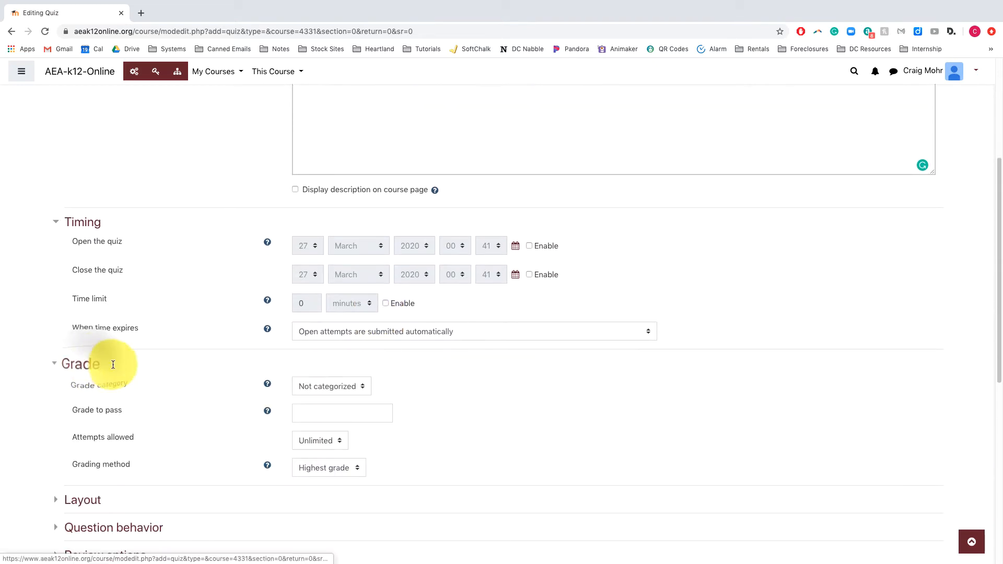
click(349, 386)
click(397, 380)
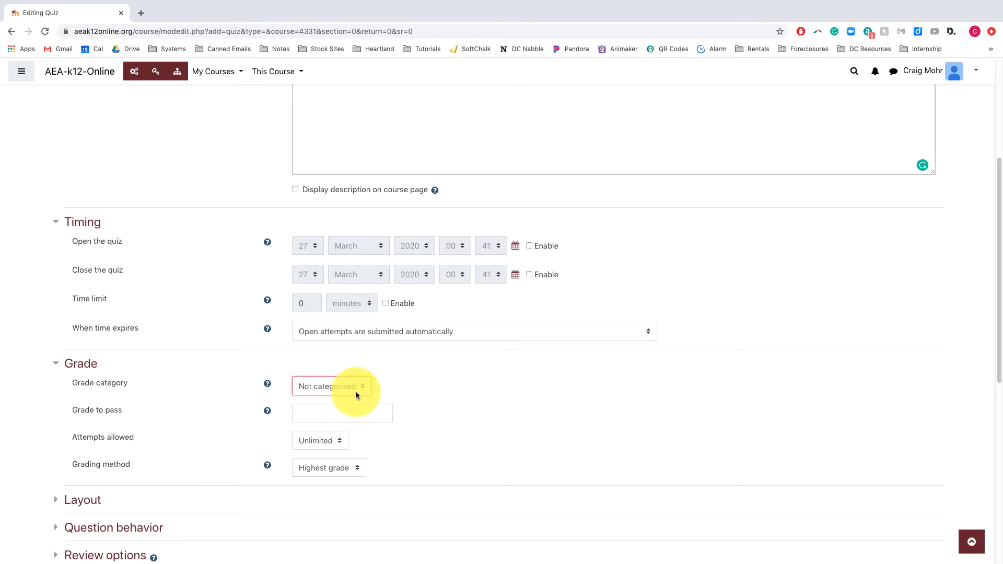
click(337, 411)
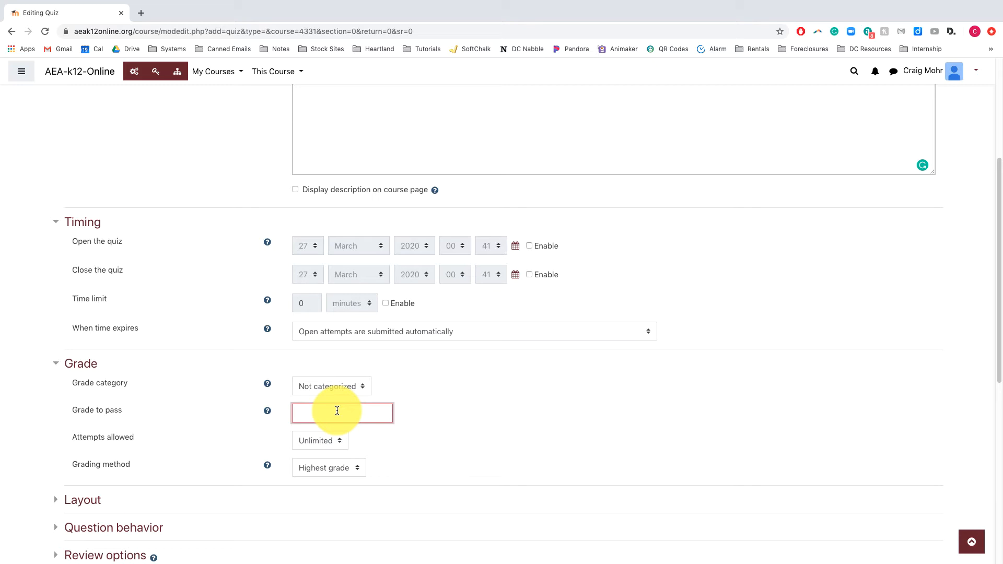
text(6)
Examine the available choices for attempts allowed and grading method in the Grade settings.
scroll(337, 410, down, 2)
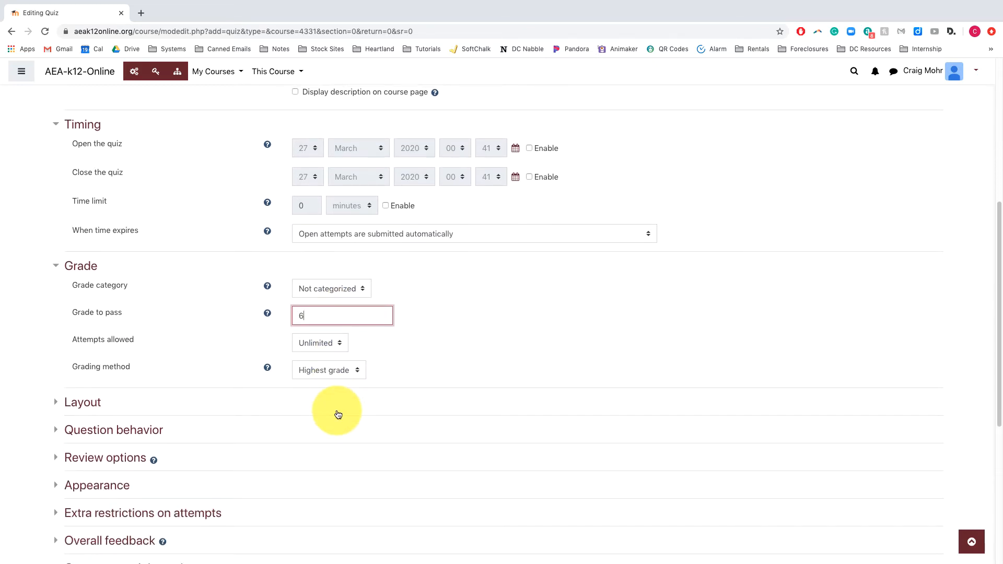
click(336, 349)
click(337, 345)
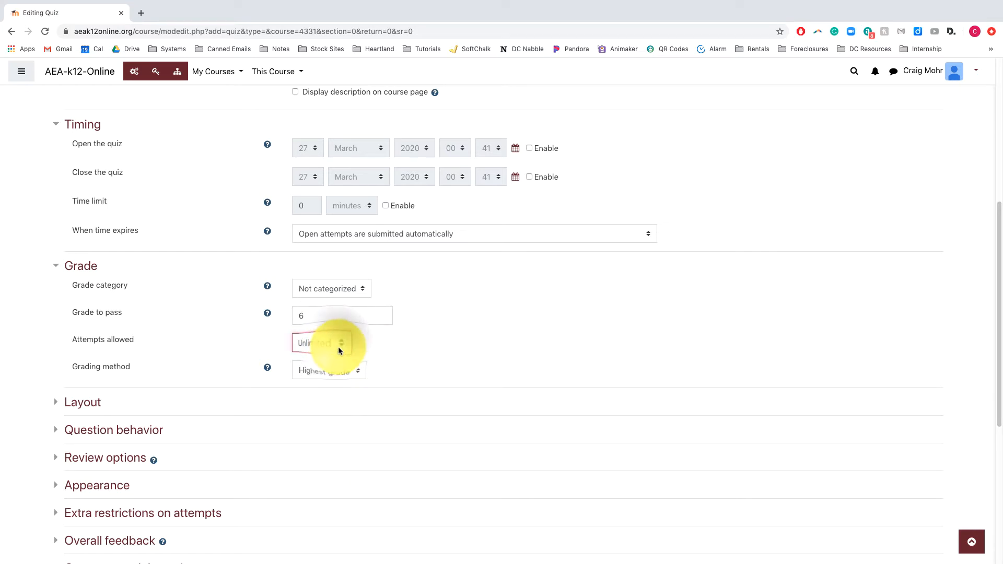
click(354, 372)
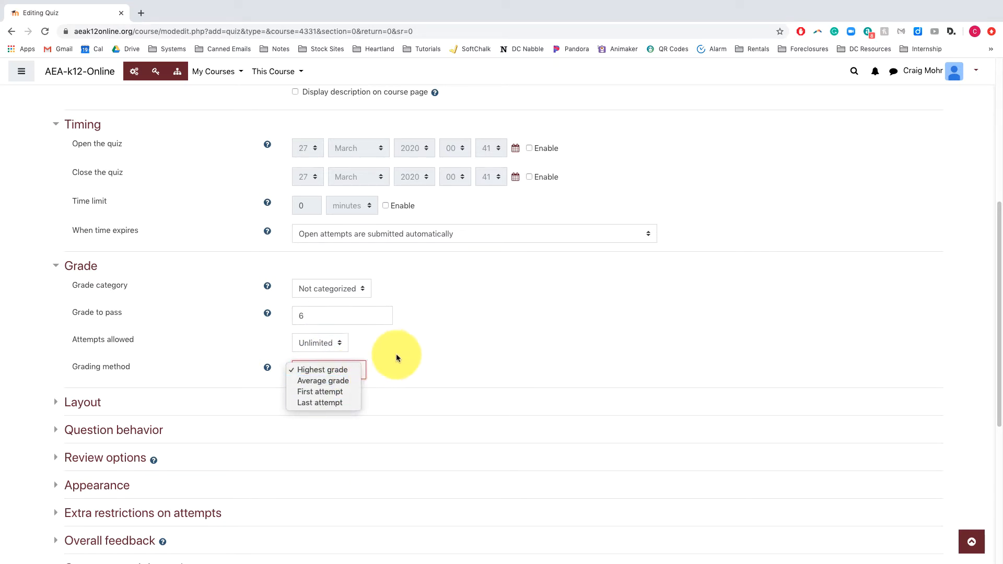
click(421, 345)
click(316, 371)
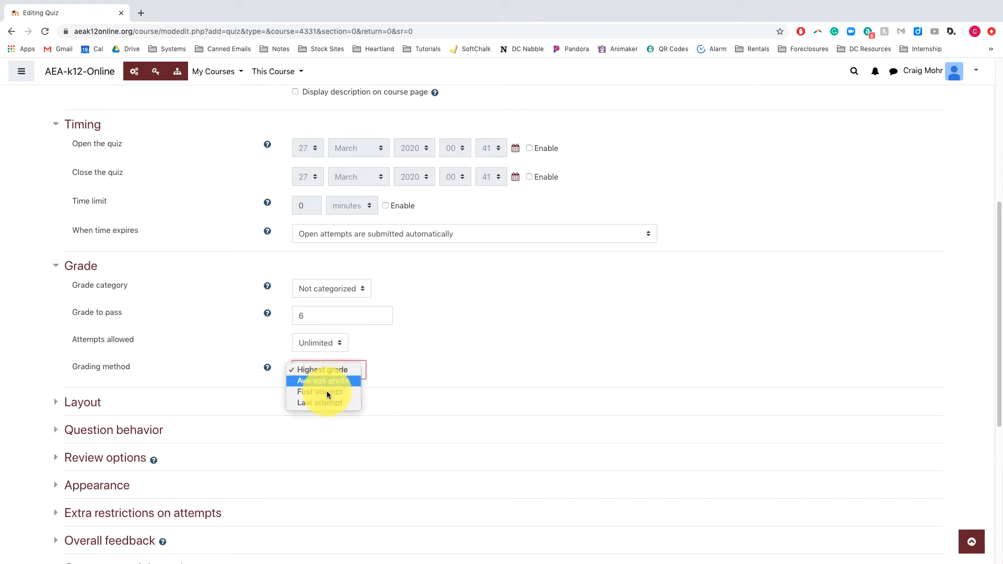
click(443, 333)
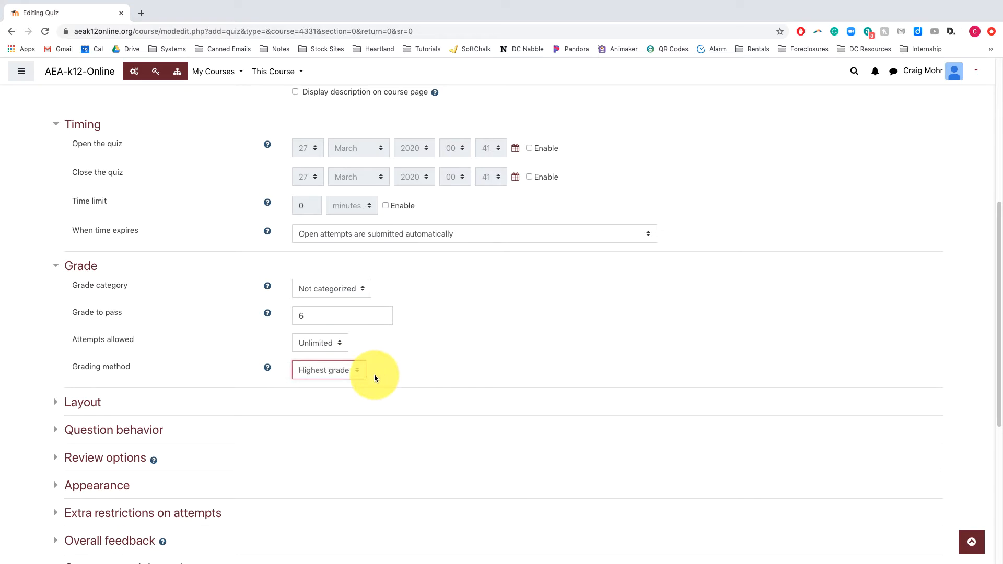
In the Layout settings, try "Never, all questions on one page" for new pages and restore "Every question".
scroll(374, 374, down, 3)
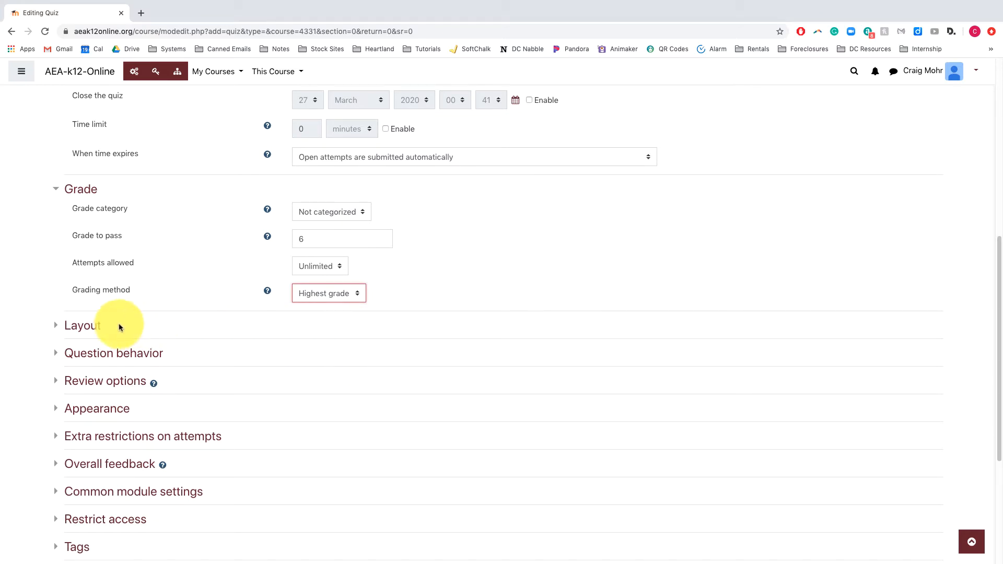
click(102, 326)
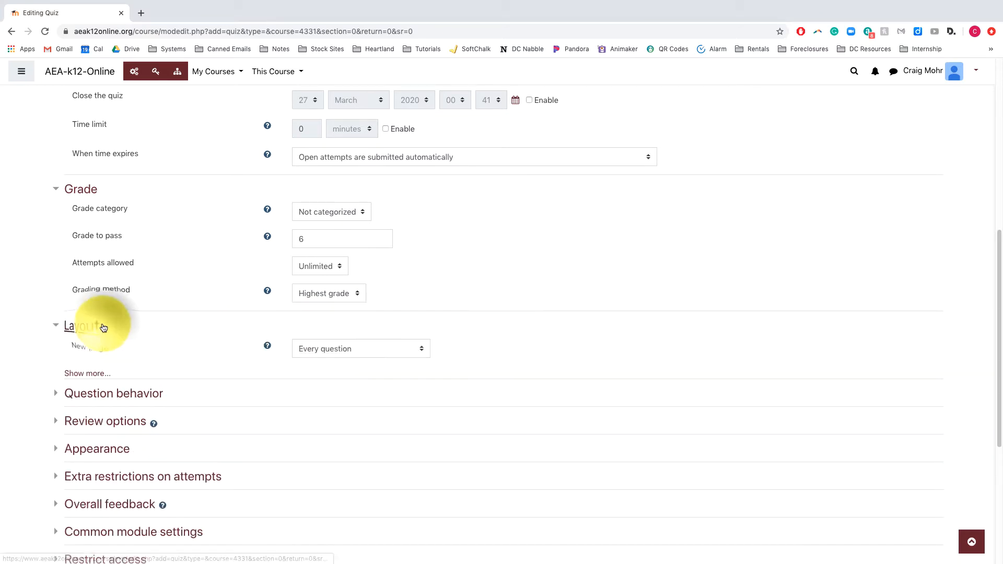
click(335, 349)
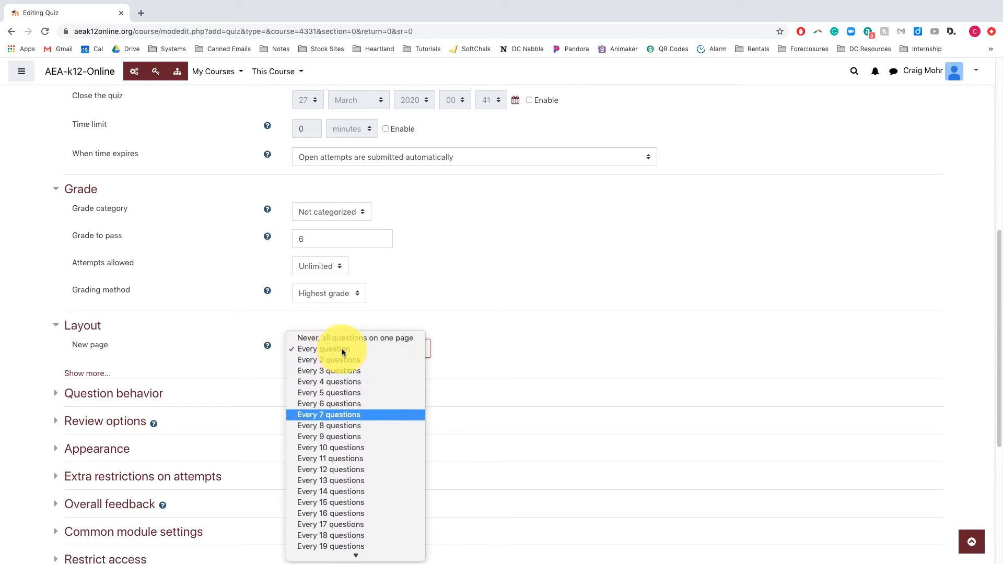
click(374, 352)
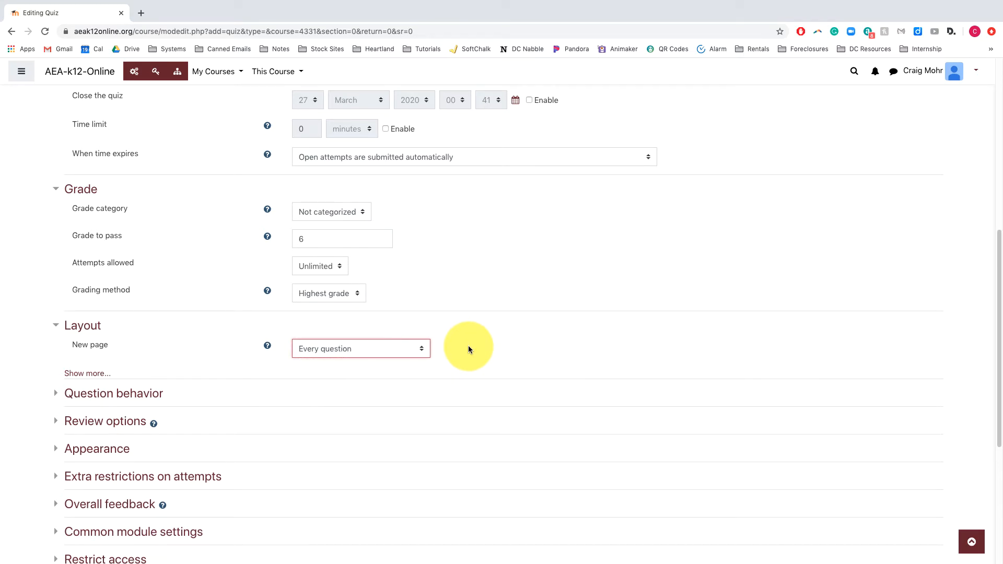
click(419, 348)
click(400, 338)
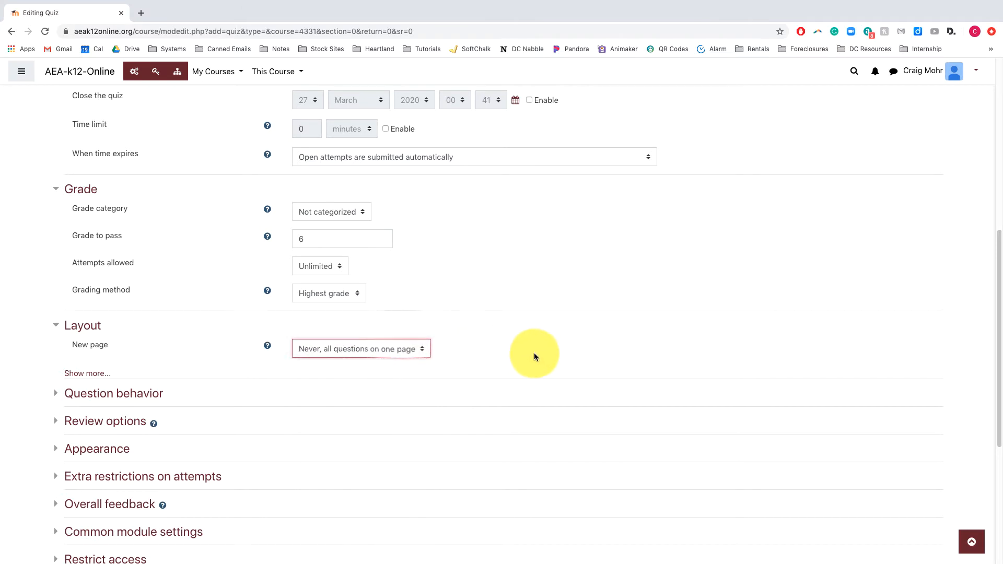
click(422, 348)
click(419, 358)
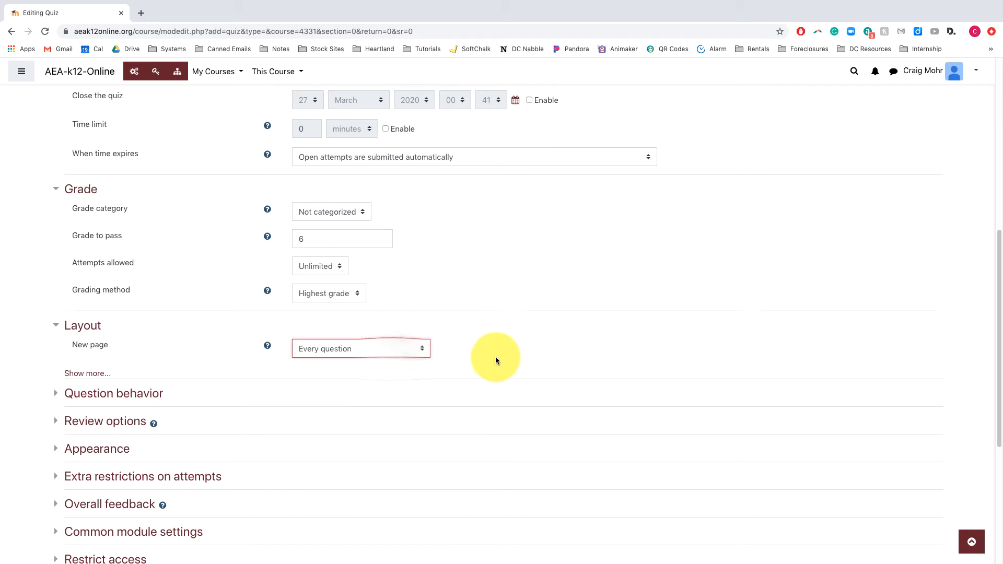
Show the additional Layout settings and examine the navigation method choices.
scroll(359, 350, down, 1)
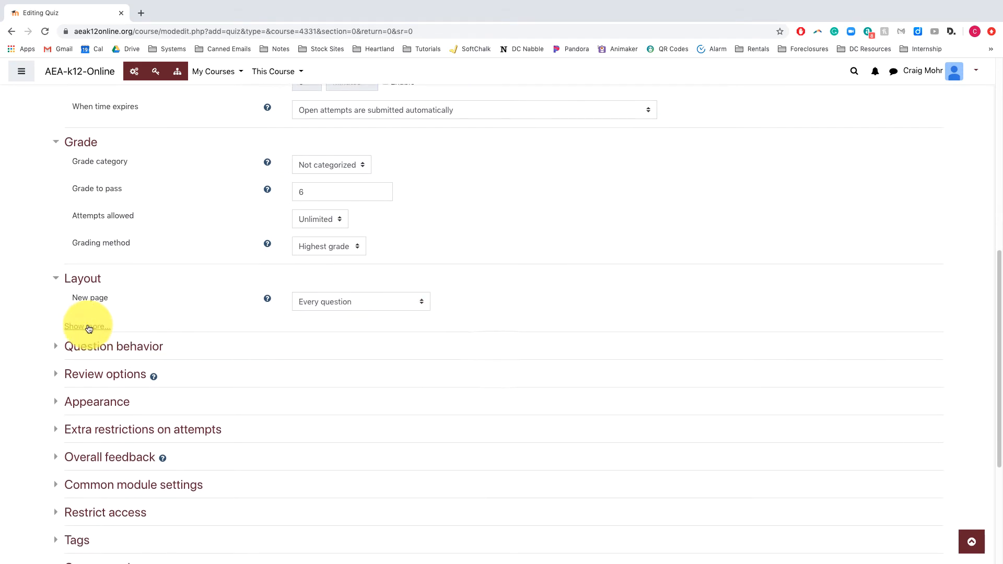
click(87, 327)
click(340, 334)
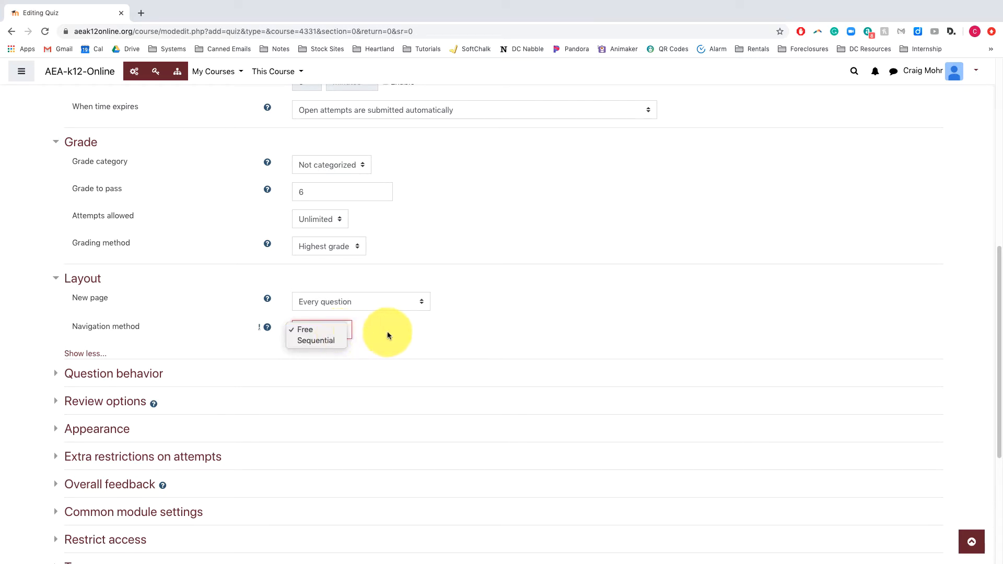
click(424, 331)
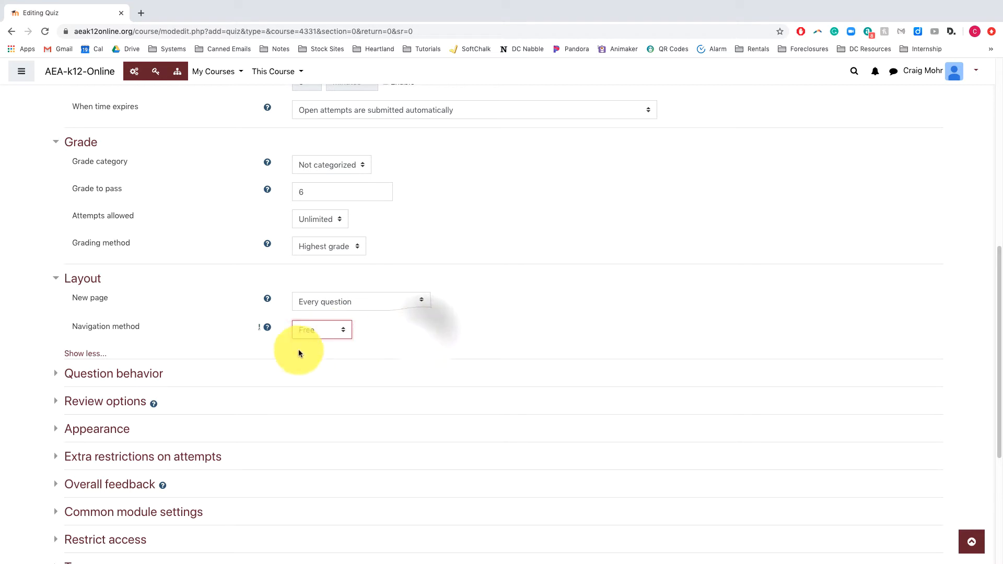
Expand the Question behavior settings and show their additional options.
click(138, 376)
scroll(120, 373, down, 2)
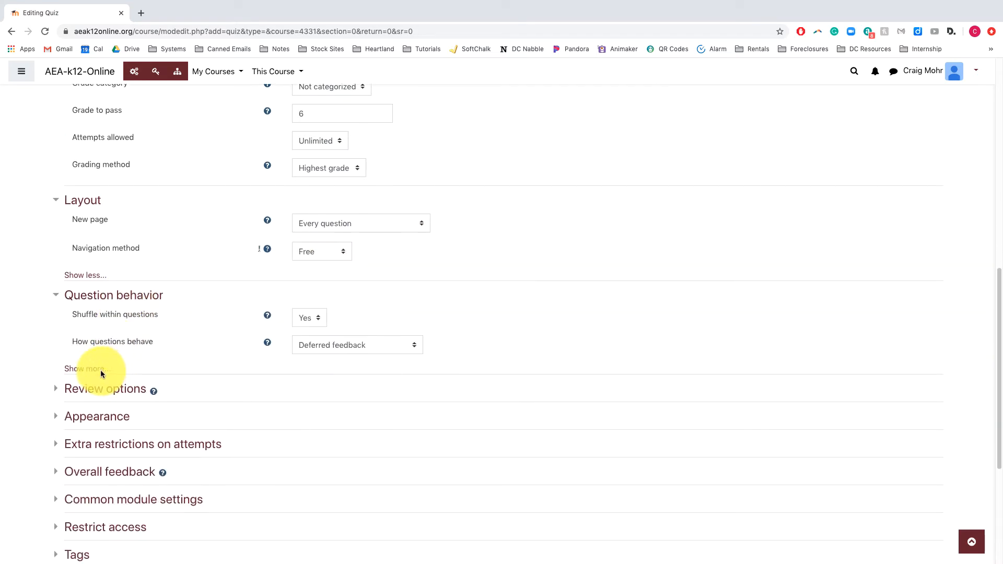
click(101, 370)
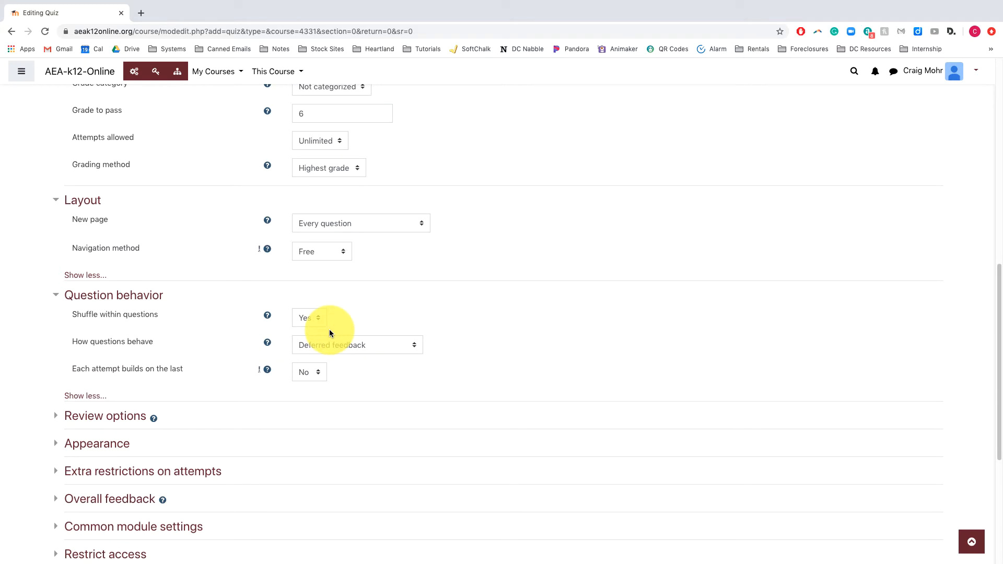
Examine the available choices for how questions behave, from the adaptive modes to the deferred and immediate feedback modes.
click(416, 346)
key(Up)
key(Up)
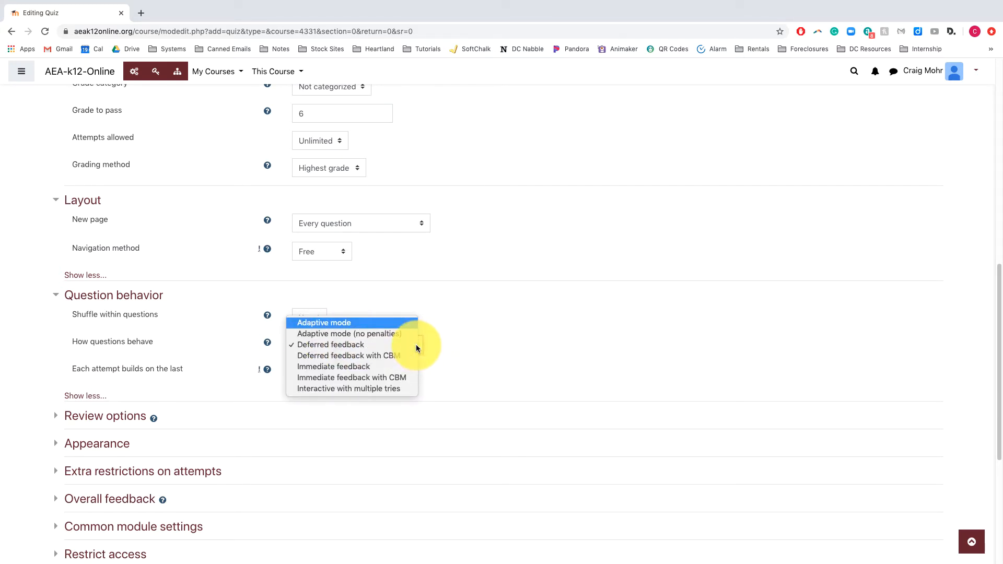
key(Down)
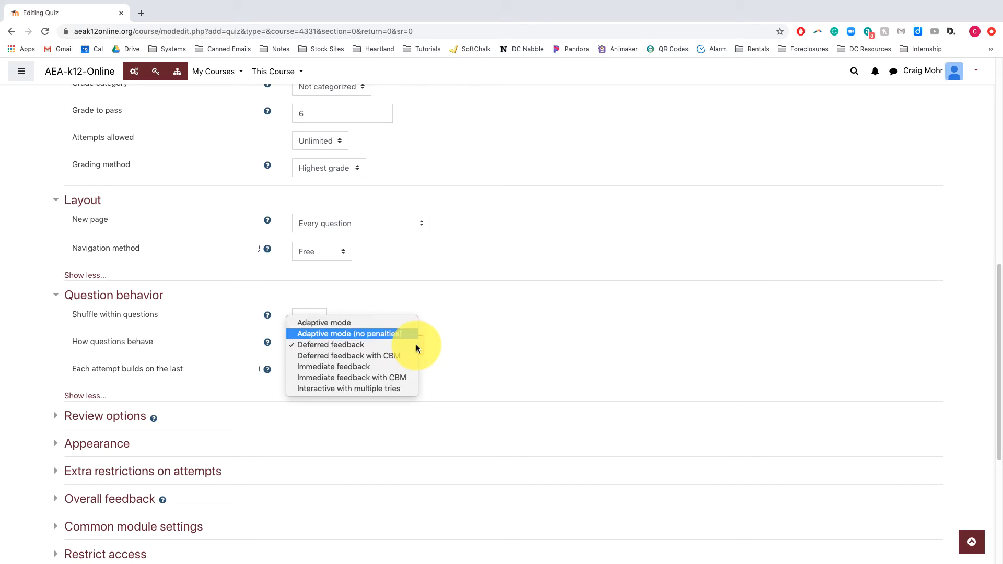
key(Up)
key(Down)
key(Up)
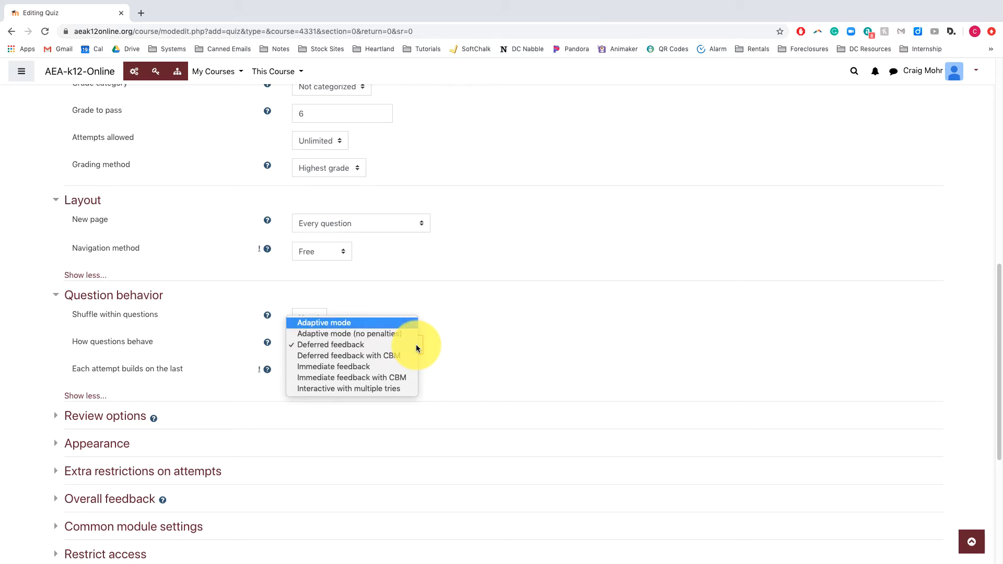
key(Down)
key(Up)
key(Down)
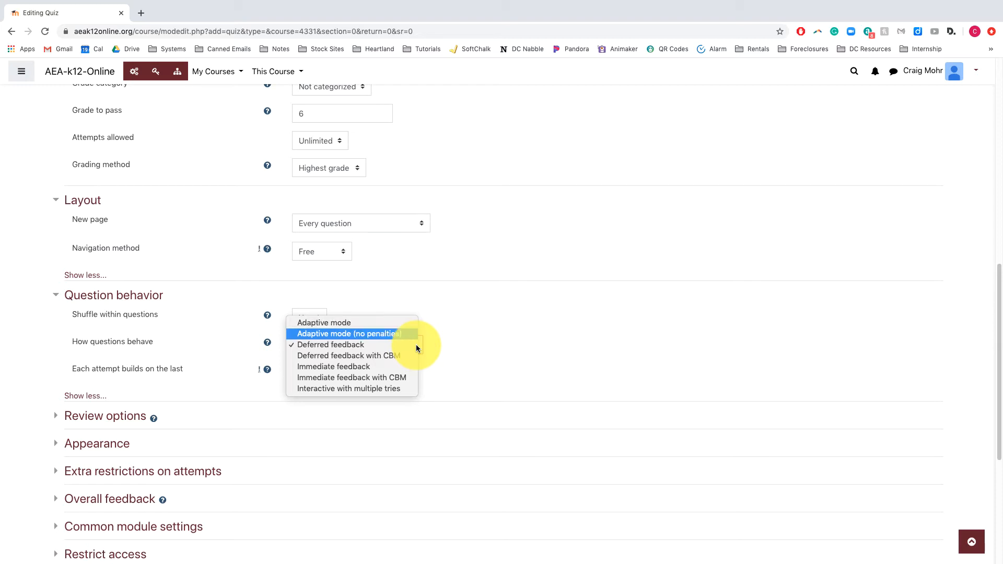
key(Up)
key(Down)
key(Down)
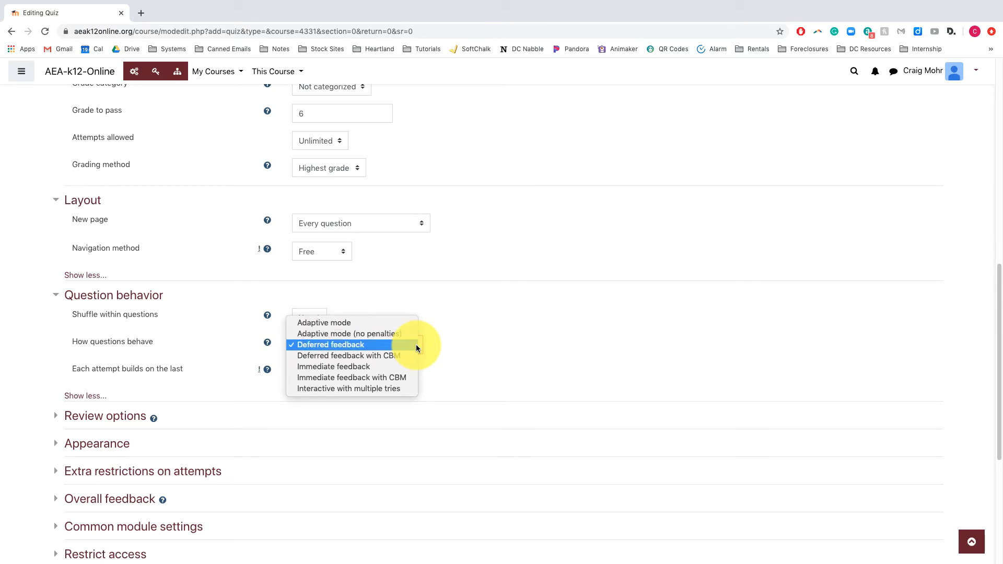
key(Up)
key(Up)
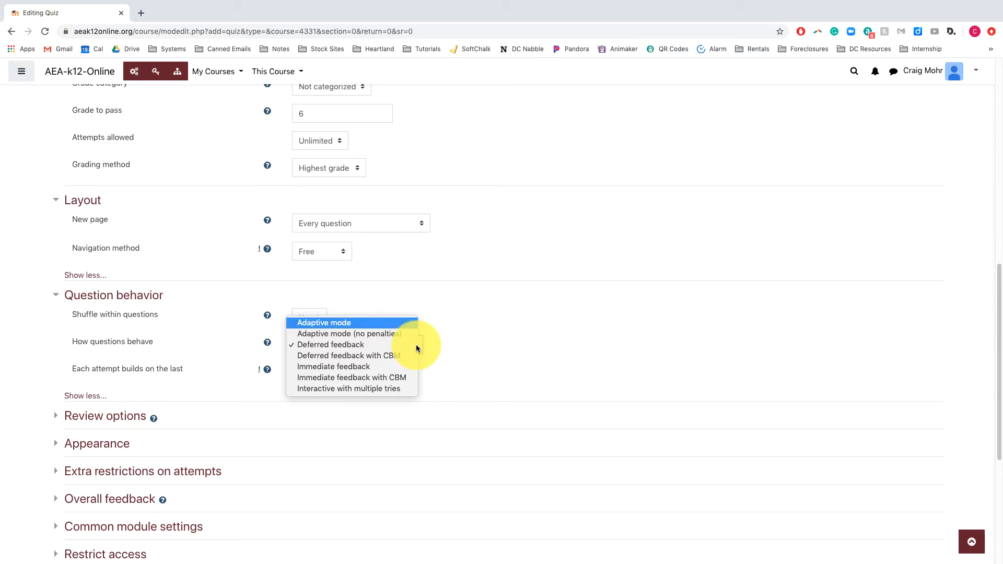
key(Down)
key(Down)
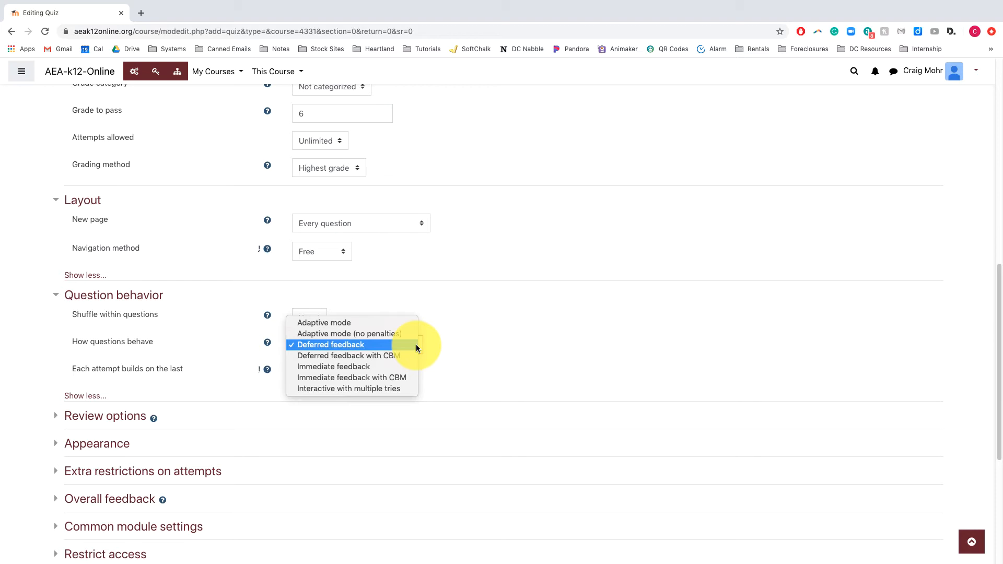
key(Down)
key(Down)
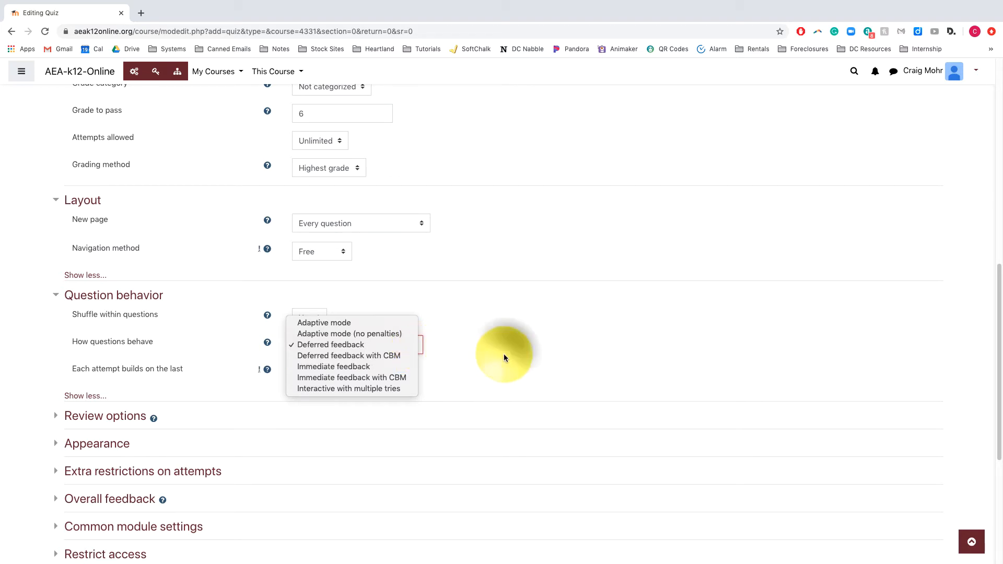
click(504, 353)
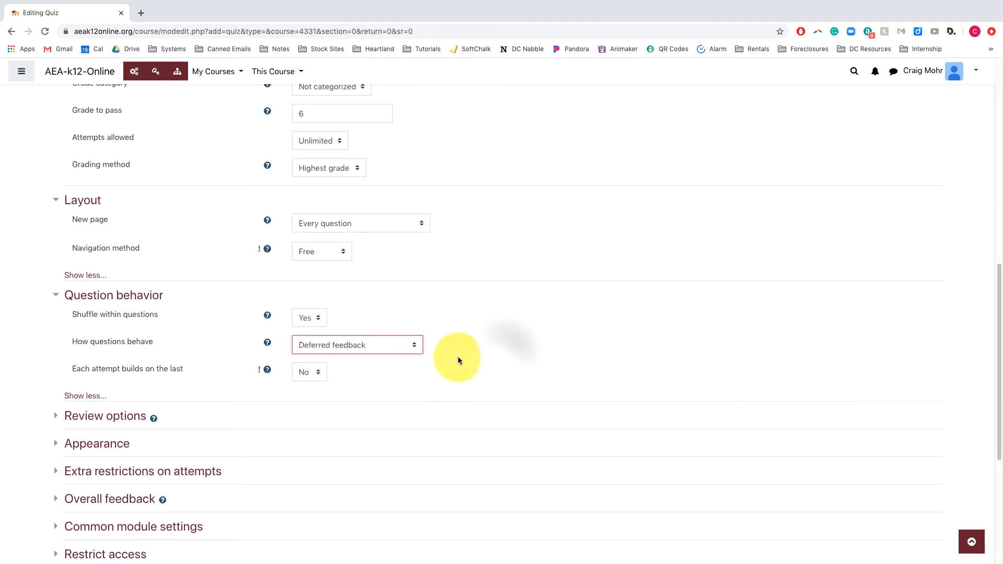
Read the help for "Each attempt builds on the last" and check its available choices.
click(269, 371)
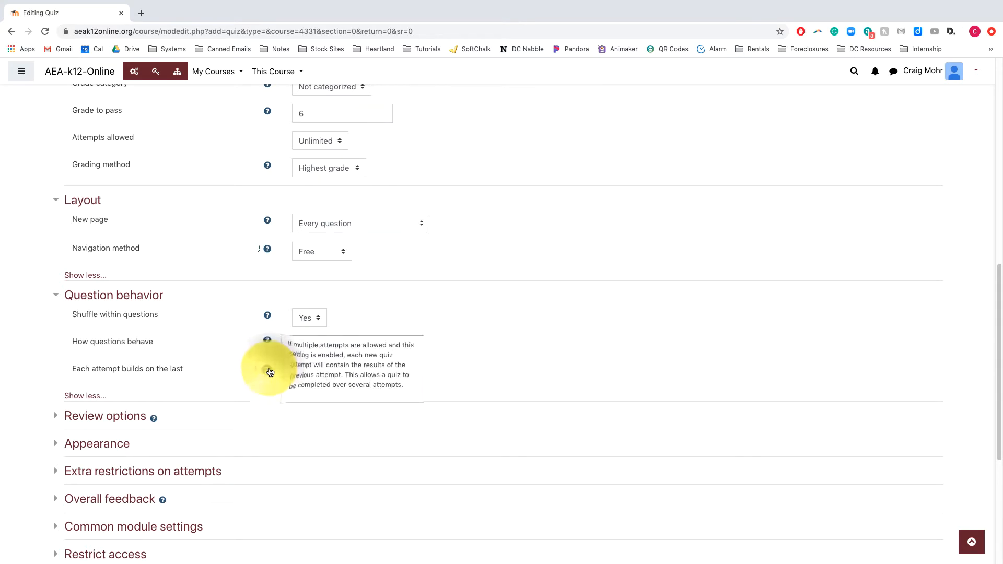
click(473, 364)
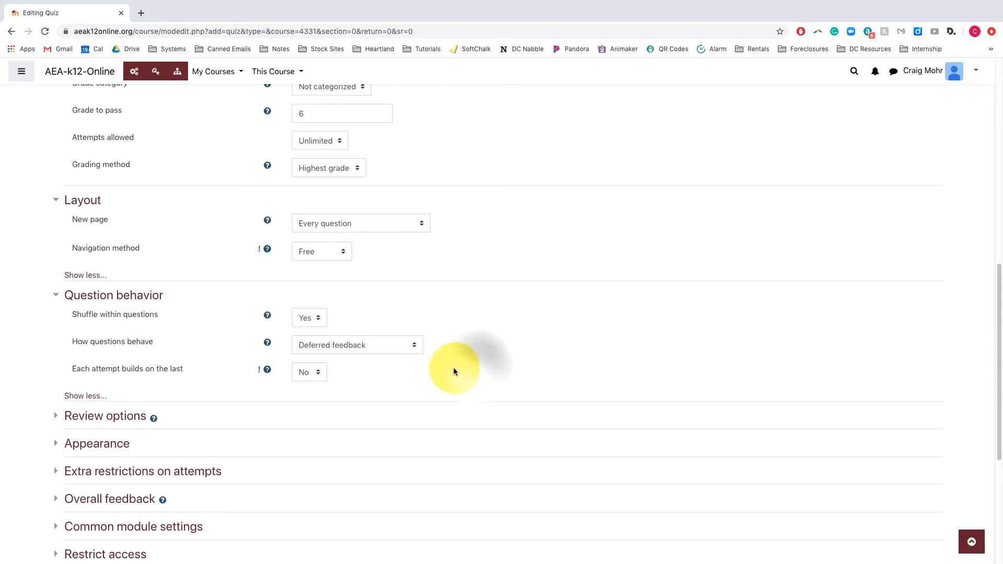
click(317, 374)
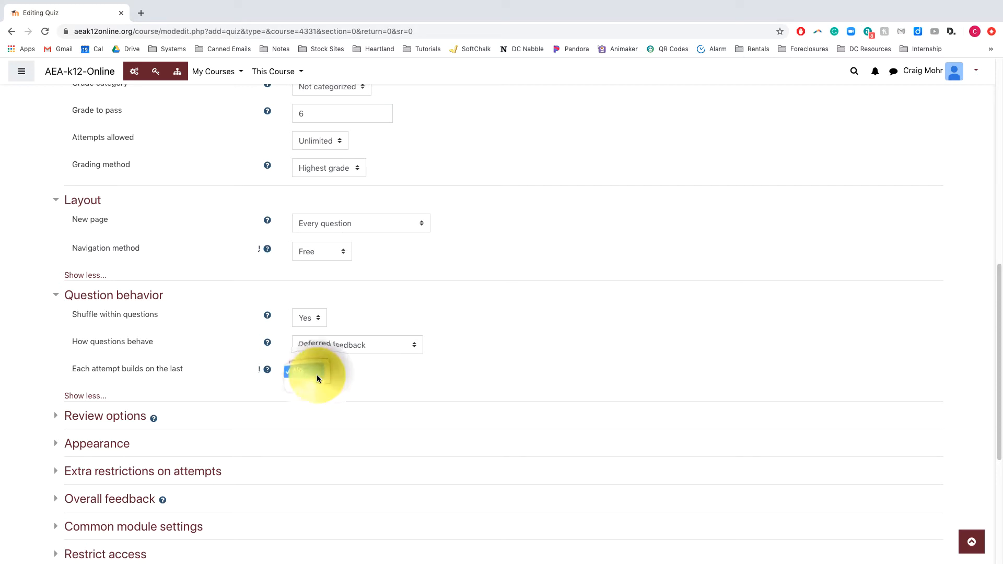
click(382, 369)
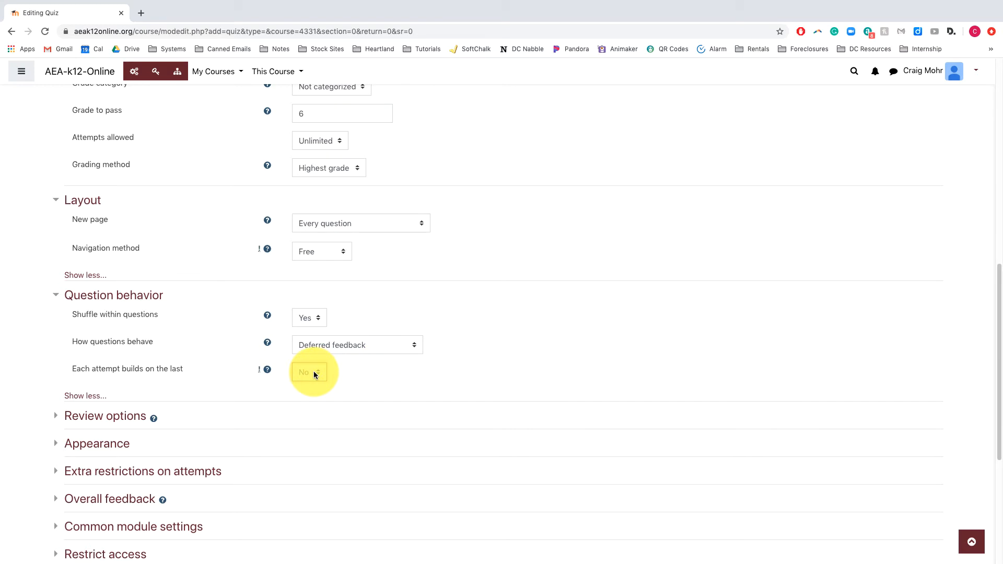
Expand the Review options and examine what students can see during, immediately after and later after an attempt.
scroll(314, 374, down, 2)
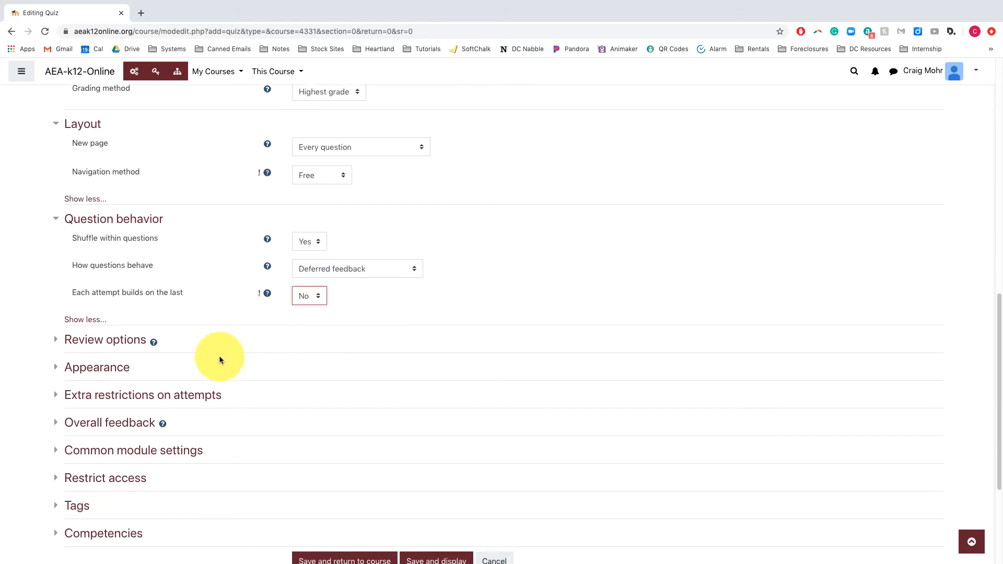
click(124, 341)
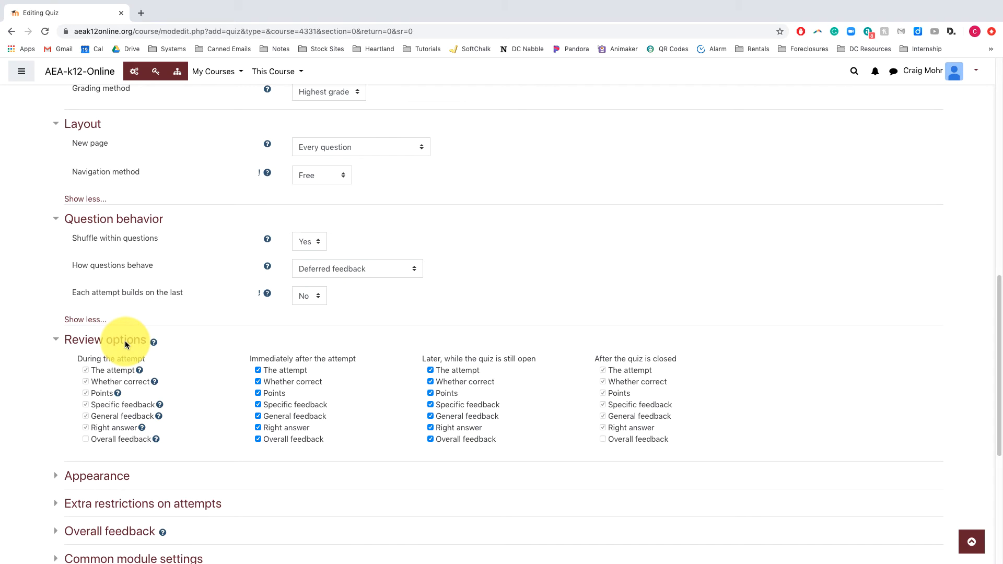
scroll(235, 355, down, 1)
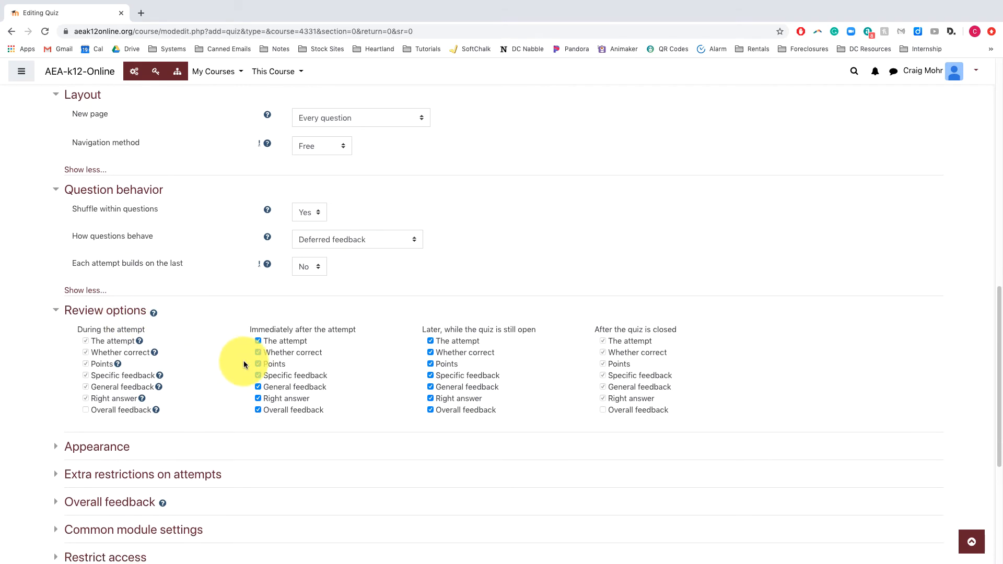
scroll(243, 362, down, 1)
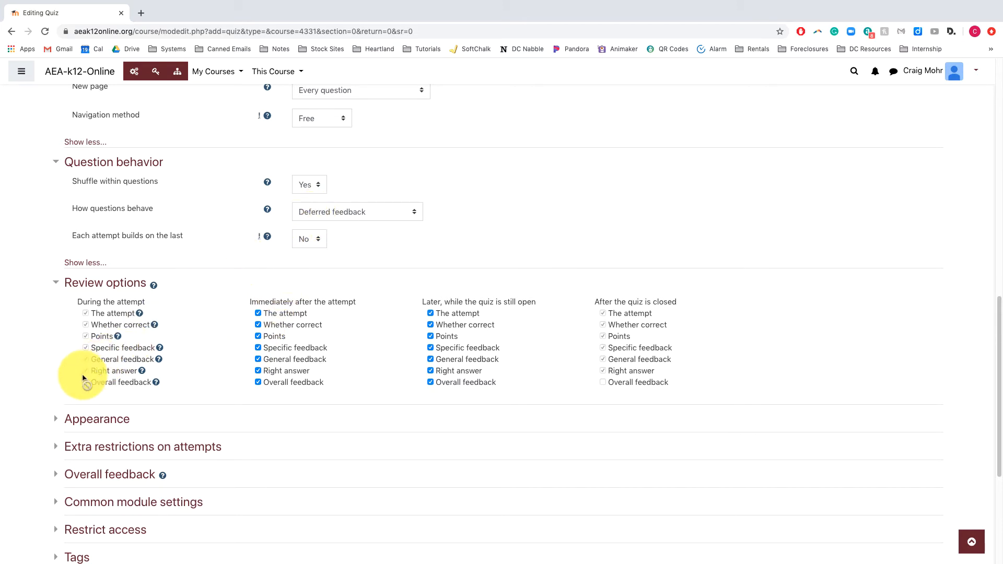
Try hiding the right answer immediately after the attempt and later while the quiz is still open, and re-enable both.
click(257, 372)
scroll(256, 371, down, 1)
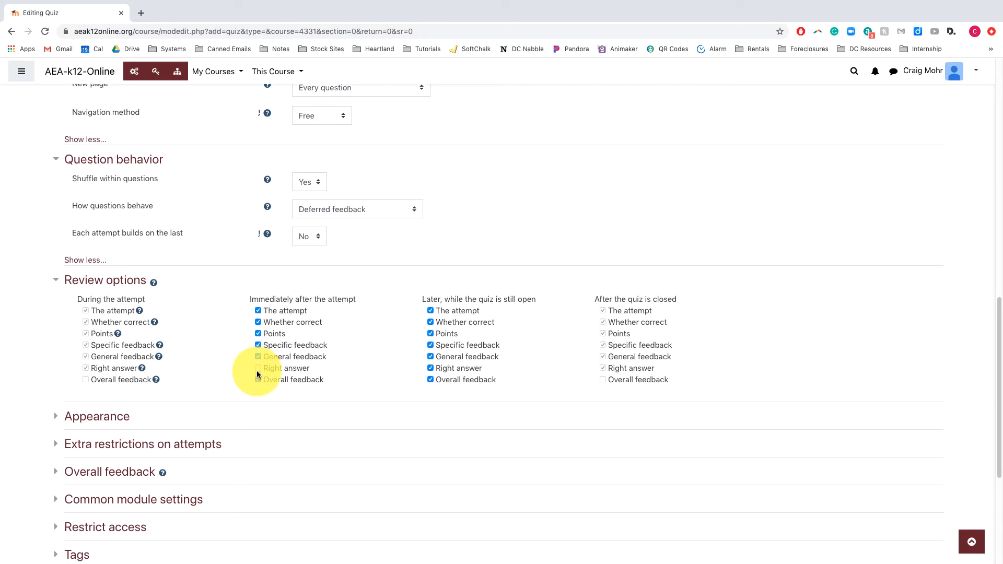
click(431, 369)
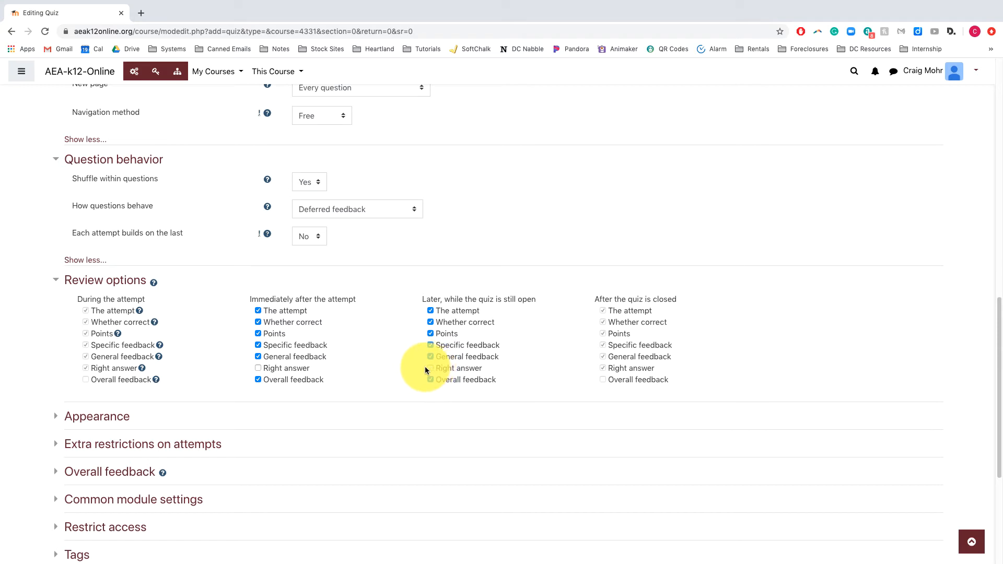
click(258, 368)
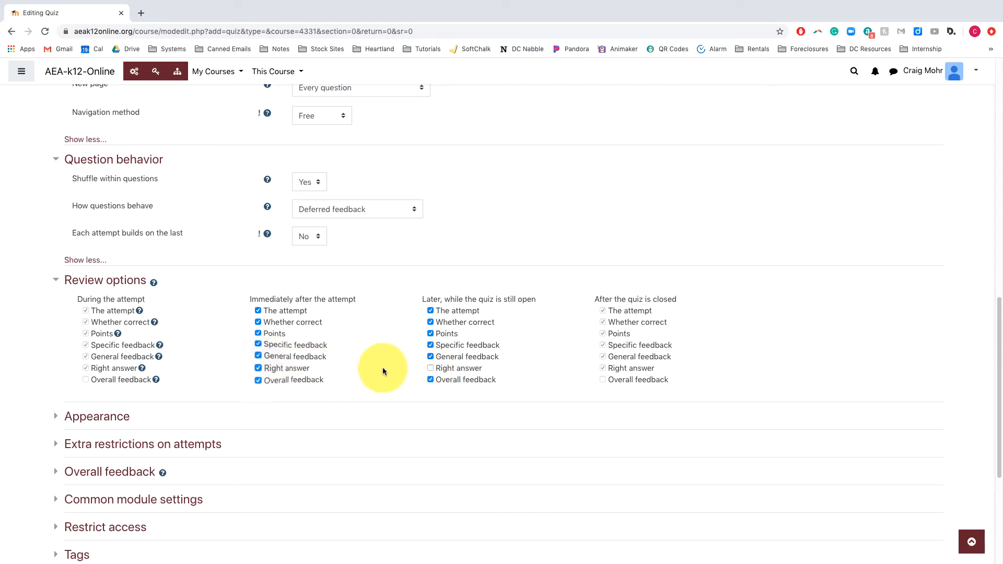
click(430, 368)
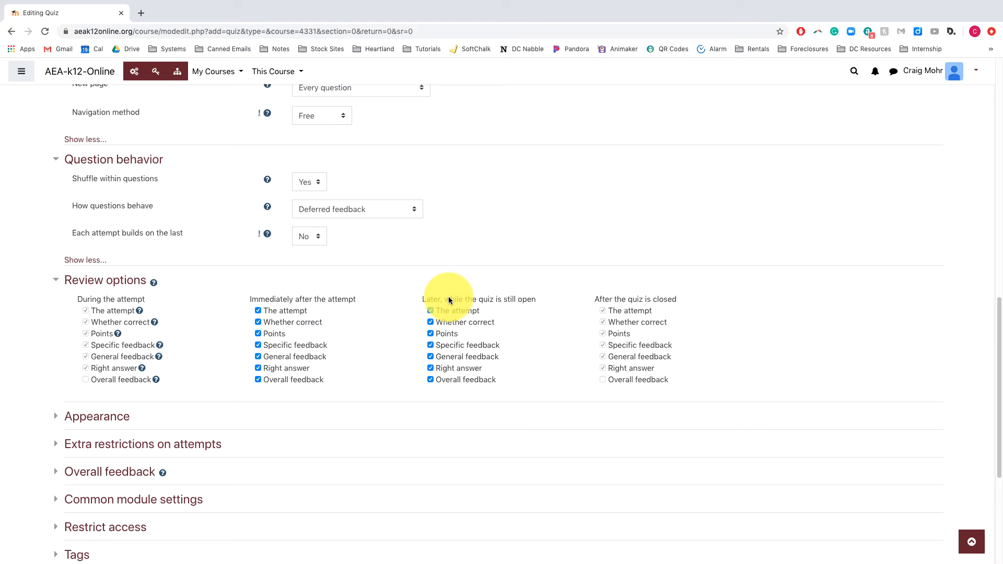
Expand the Appearance settings, set the decimal places in grades to 0 and show the additional options.
scroll(235, 313, down, 3)
click(126, 328)
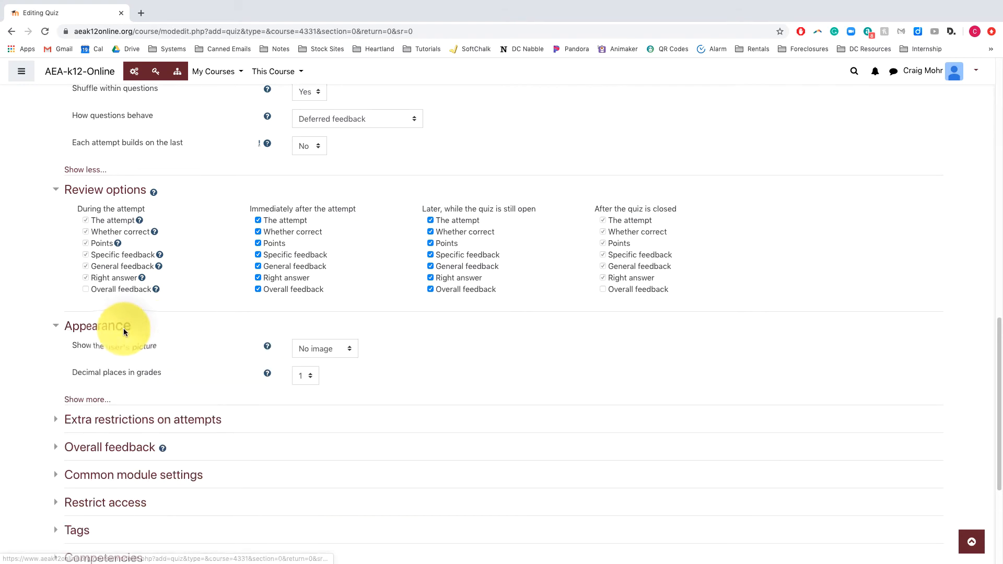
scroll(125, 329, down, 3)
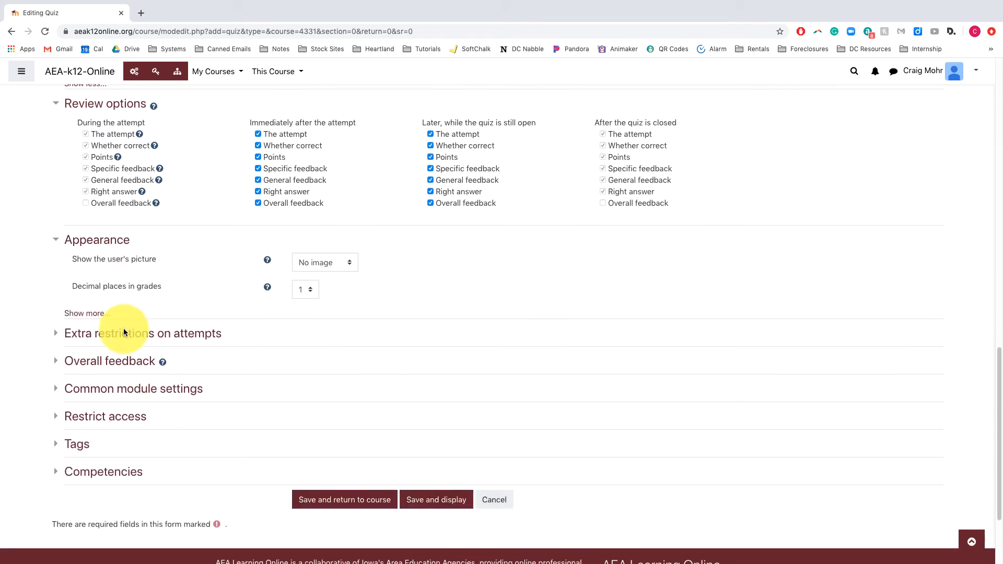
click(311, 287)
click(305, 278)
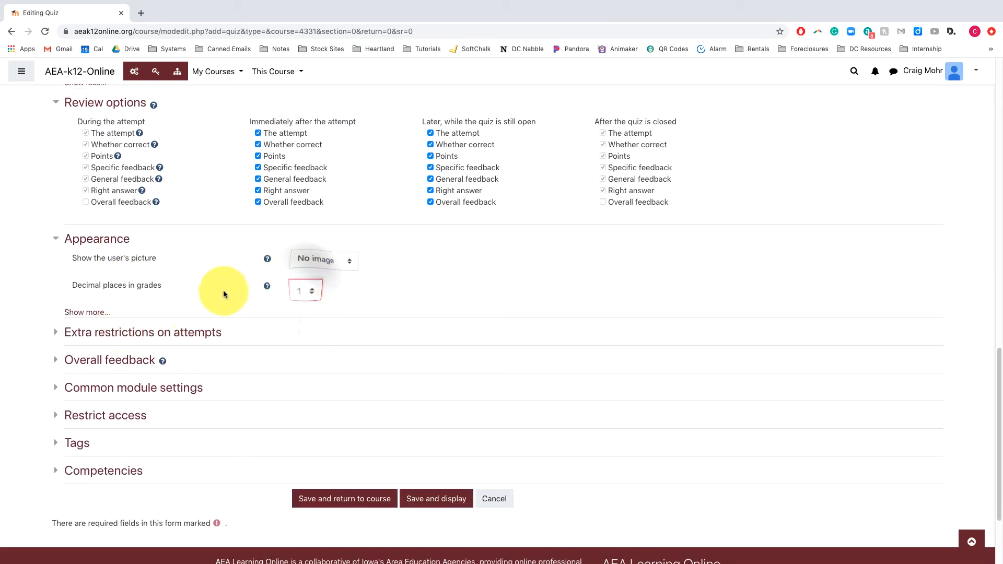
click(87, 311)
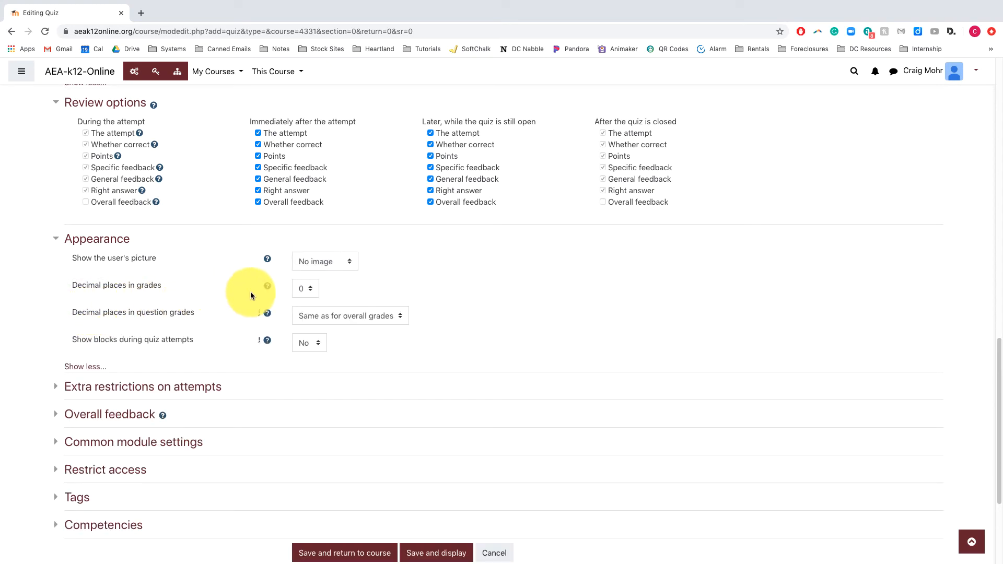
scroll(348, 283, down, 1)
scroll(349, 284, down, 1)
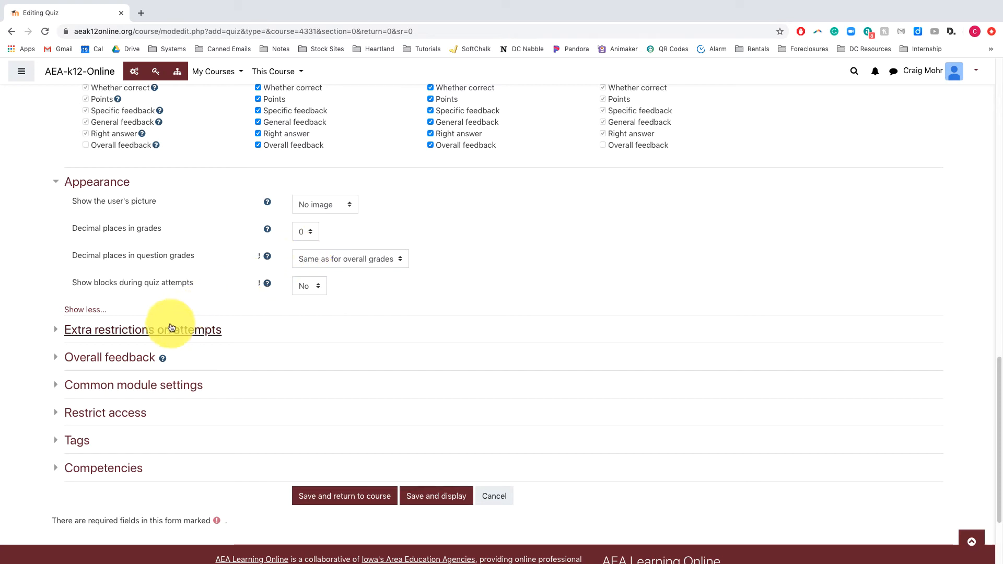
Expand the extra restrictions on attempts, show their additional options and examine the network address requirement.
click(155, 335)
scroll(275, 298, down, 3)
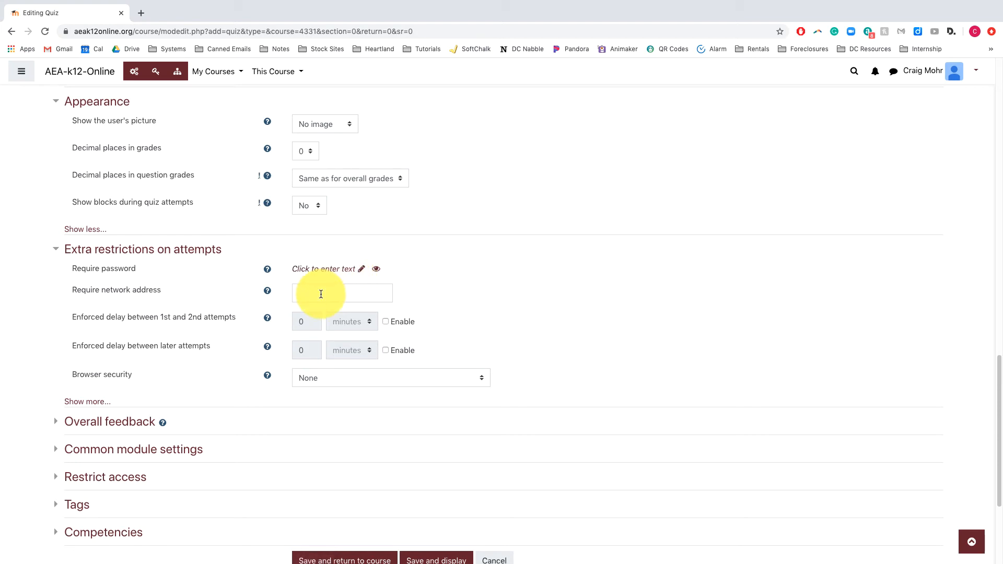
click(91, 401)
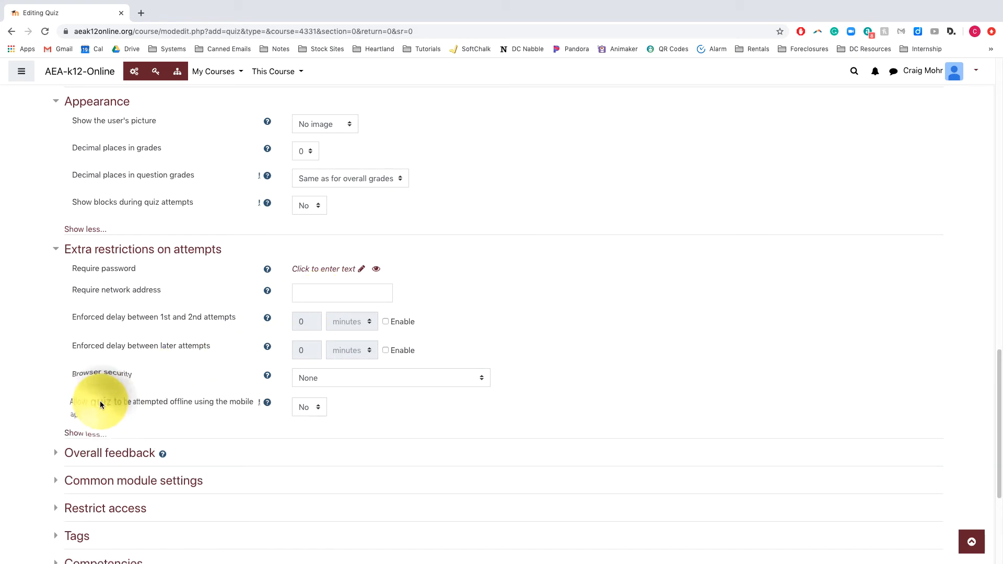
scroll(241, 300, down, 1)
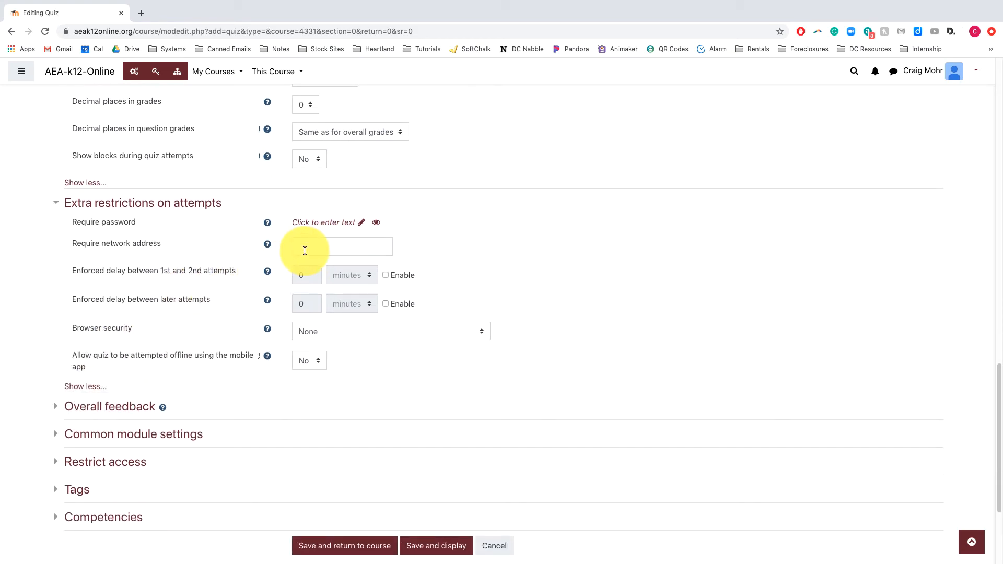
click(303, 250)
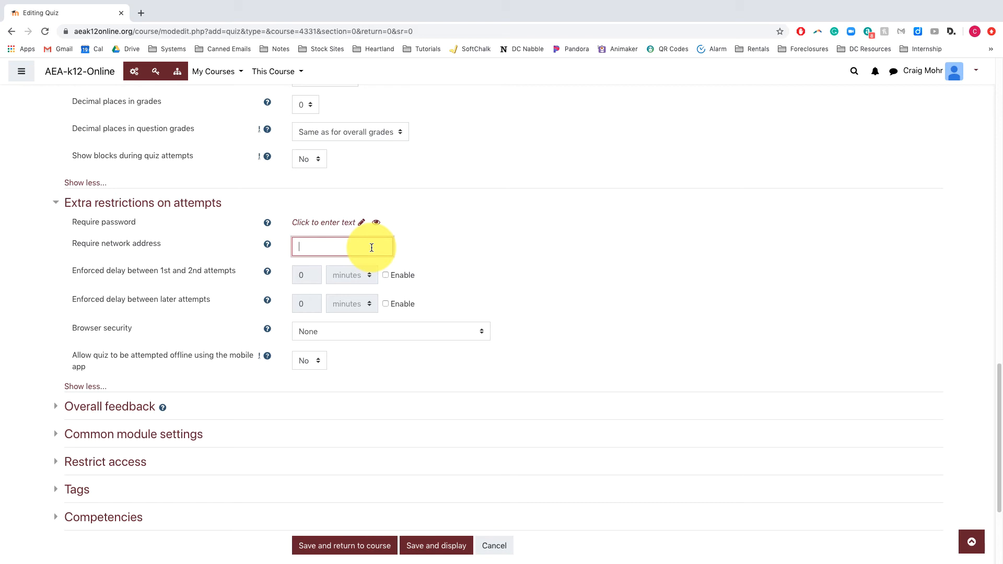
Examine the browser security choices in the extra restrictions on attempts, keeping None.
click(337, 331)
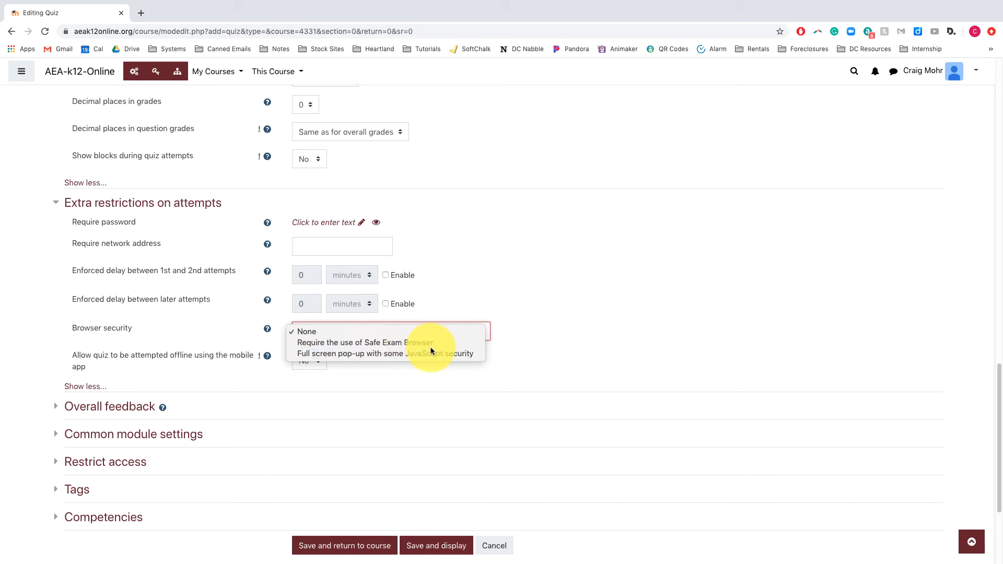
click(547, 354)
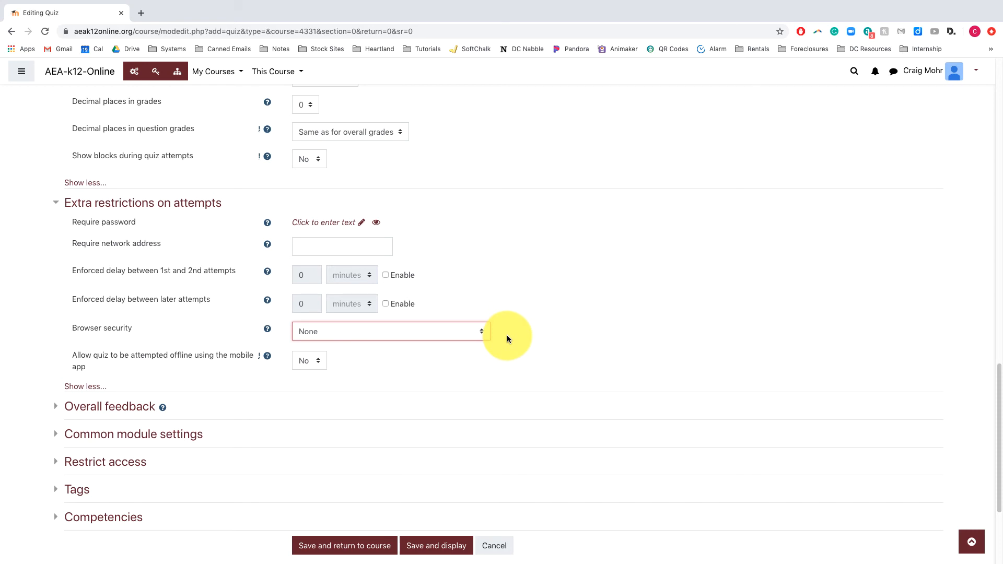
click(470, 331)
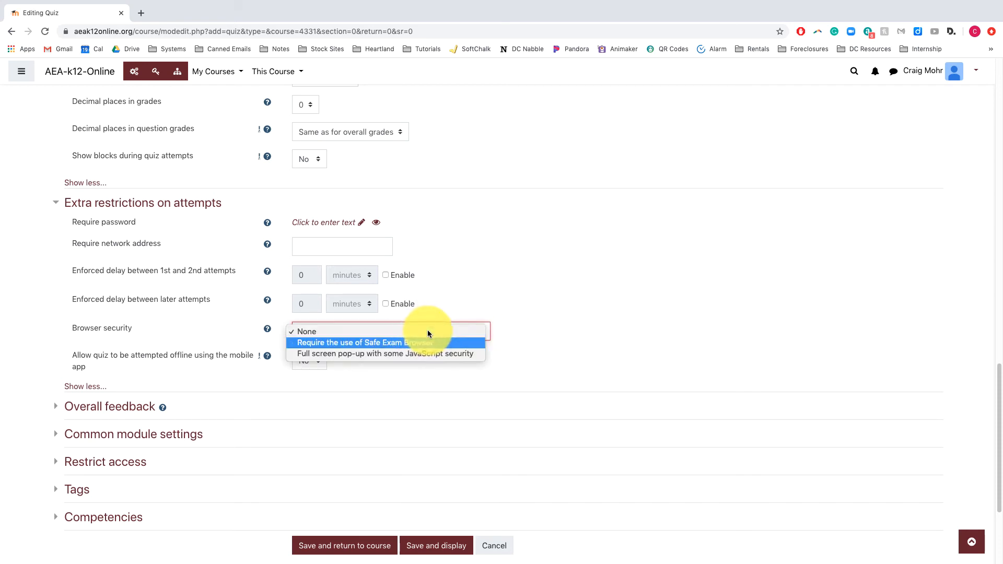
key(Down)
key(Up)
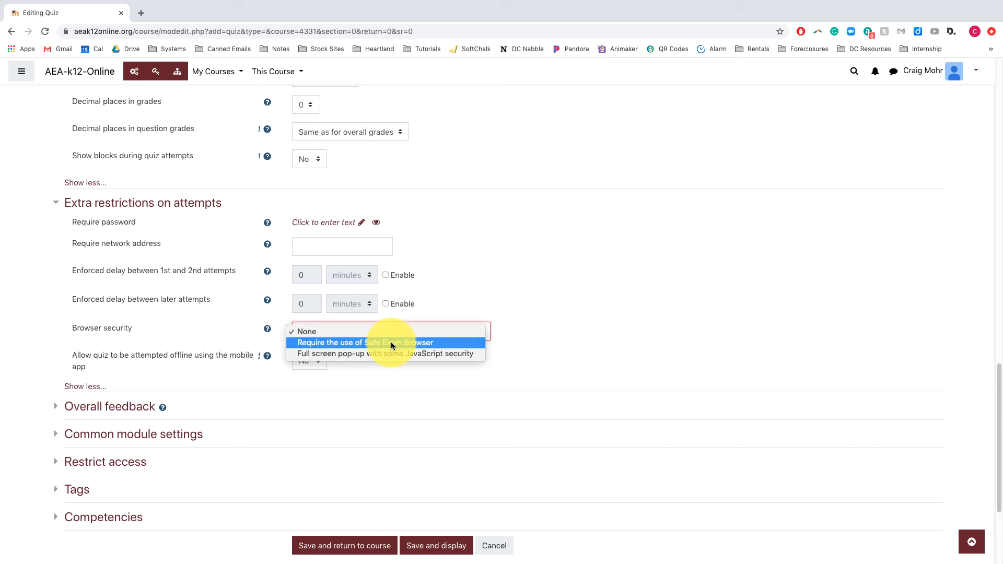
click(543, 331)
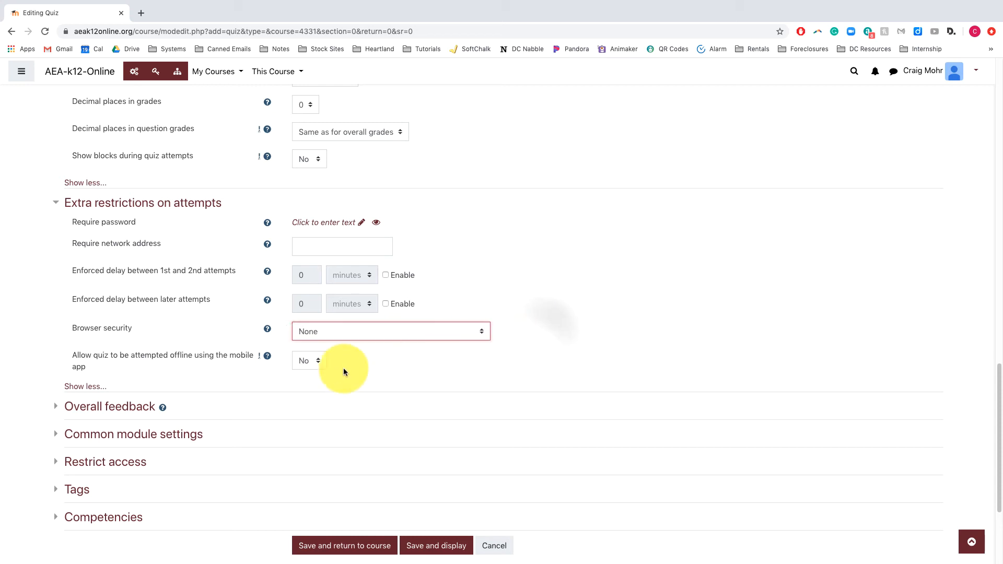
Expand Overall feedback, set the first editable grade boundary to 90% and enter "Good Job! Check out this link" as the feedback above it.
click(145, 408)
scroll(148, 402, down, 4)
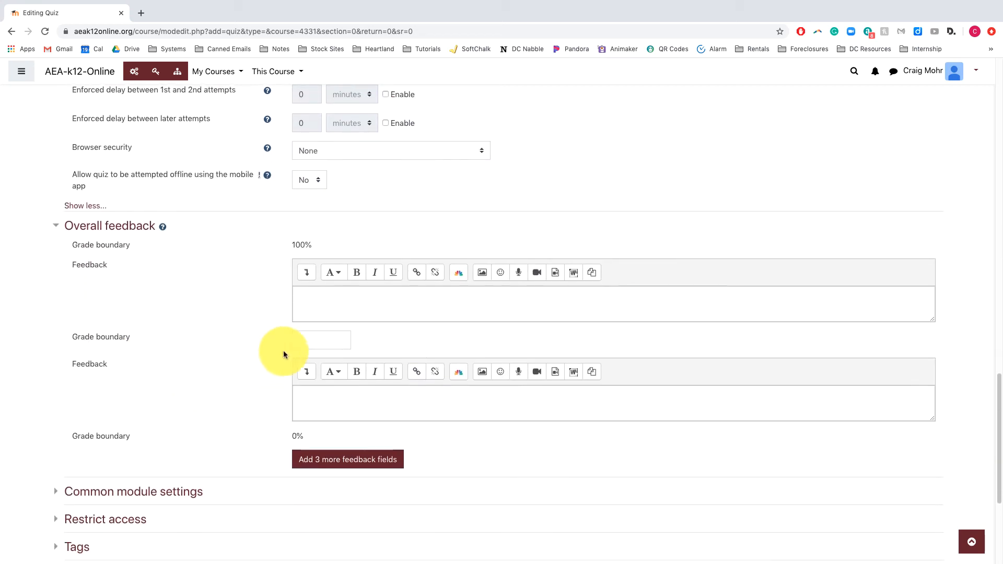
click(315, 340)
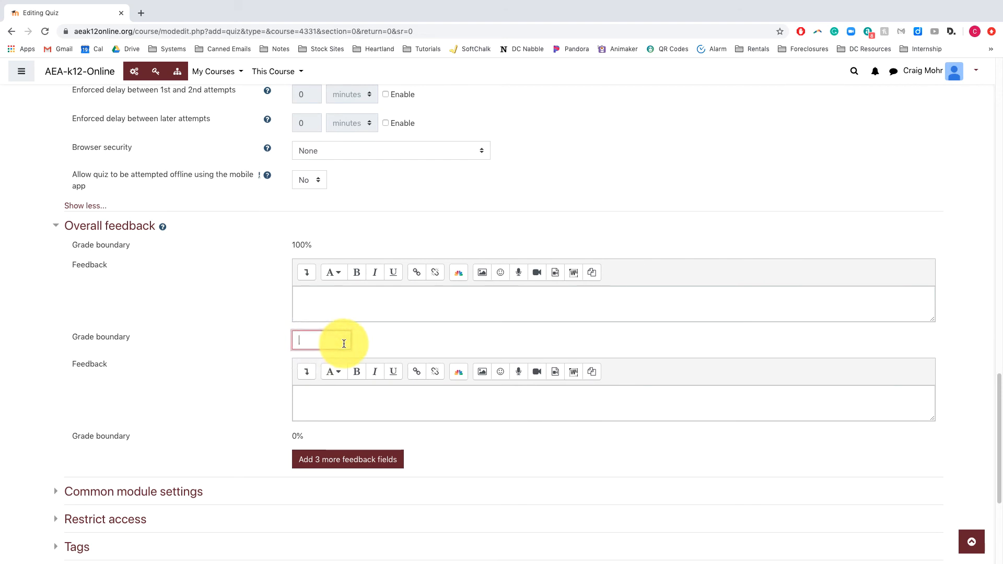
text(90%)
click(370, 312)
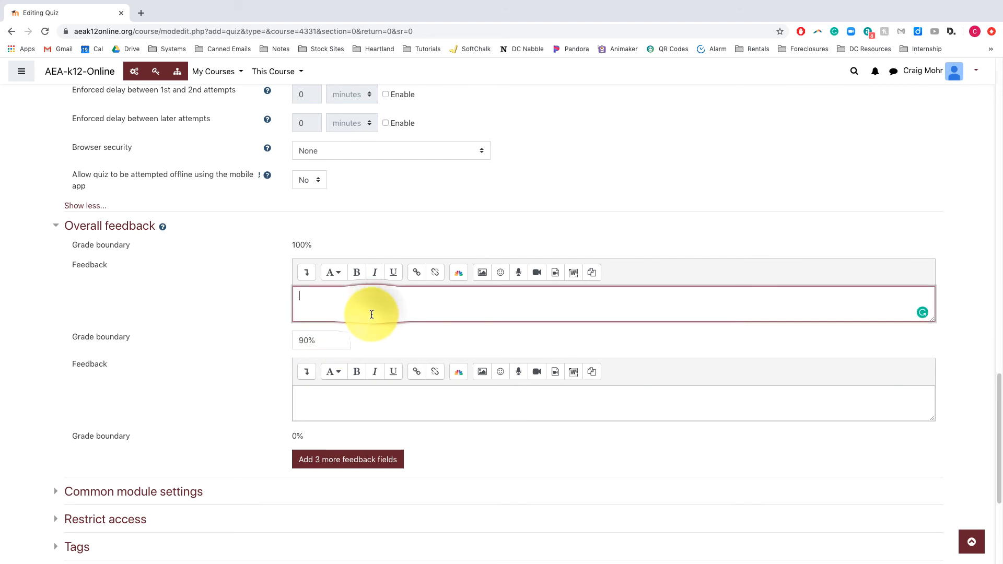
text(Good K)
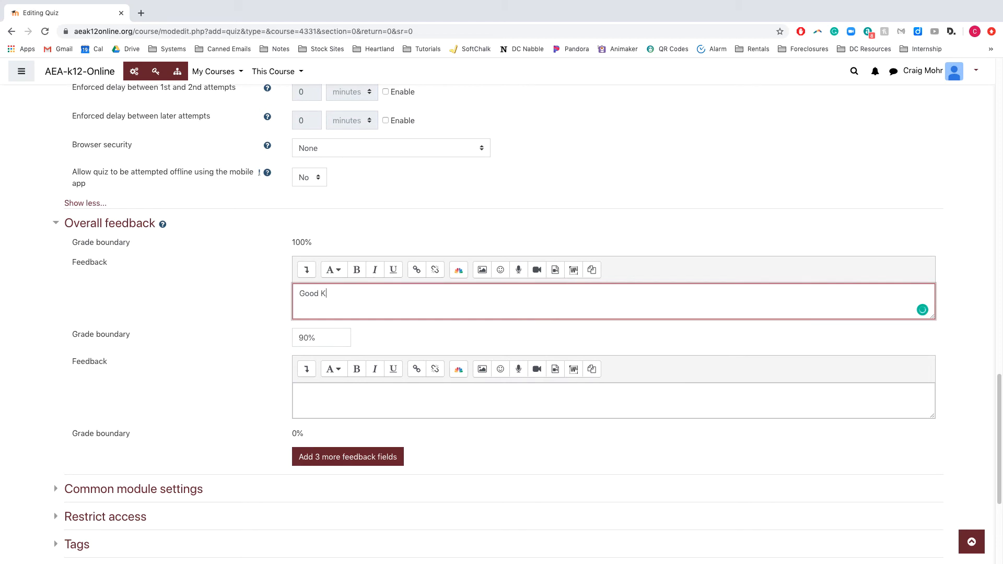
key(BackSpace)
text(Job!)
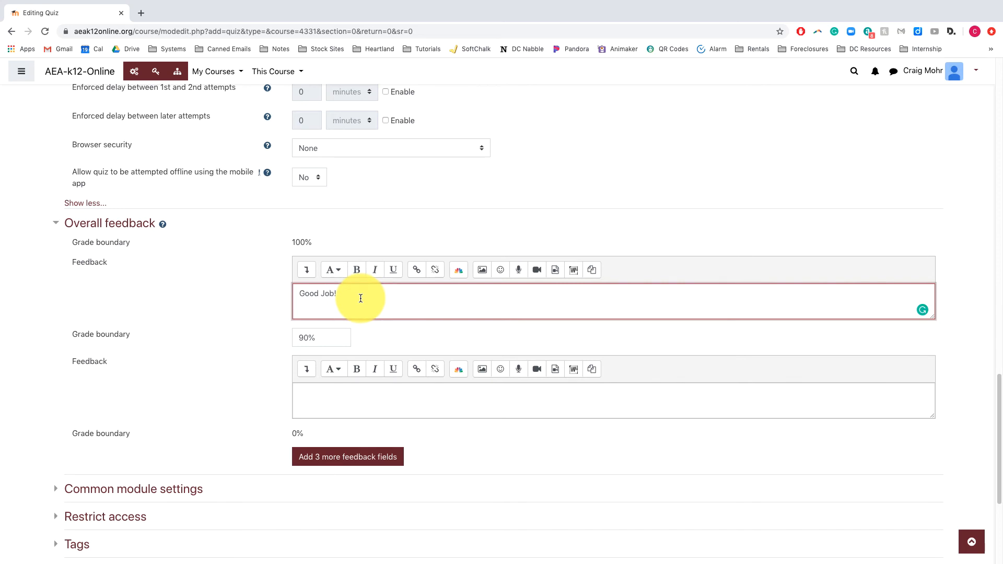
text(Check o)
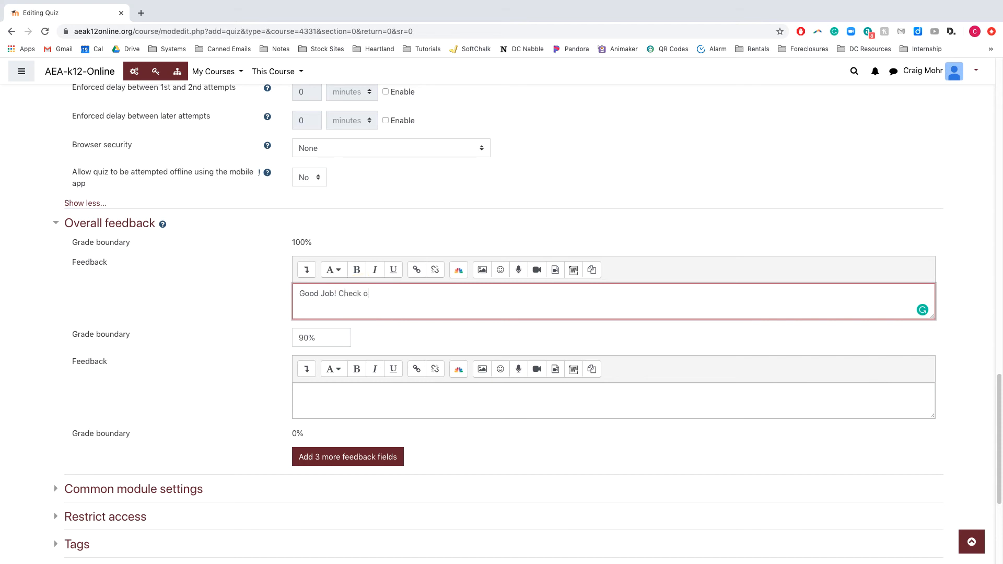
text(ut this link)
drag(405, 294, 339, 296)
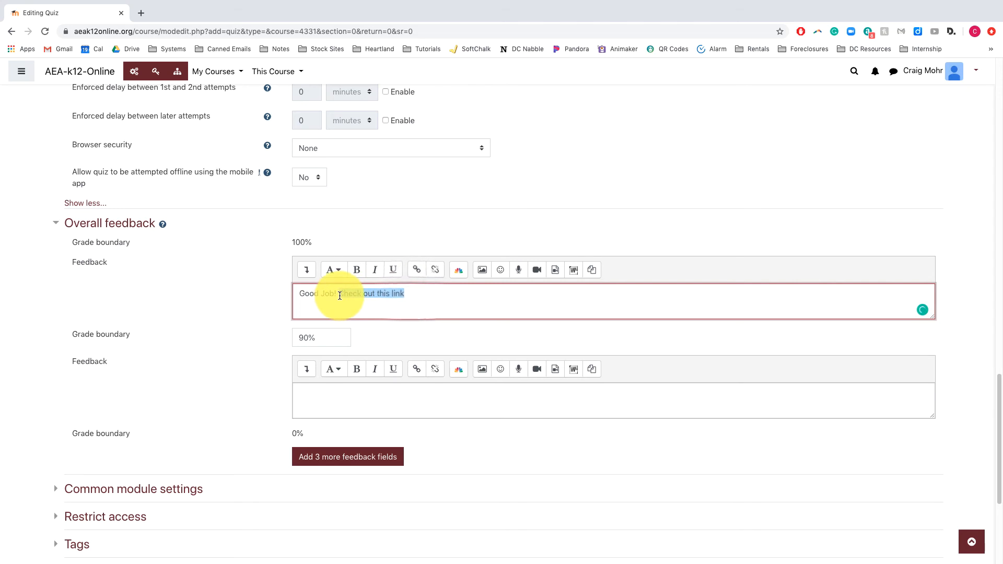
click(416, 270)
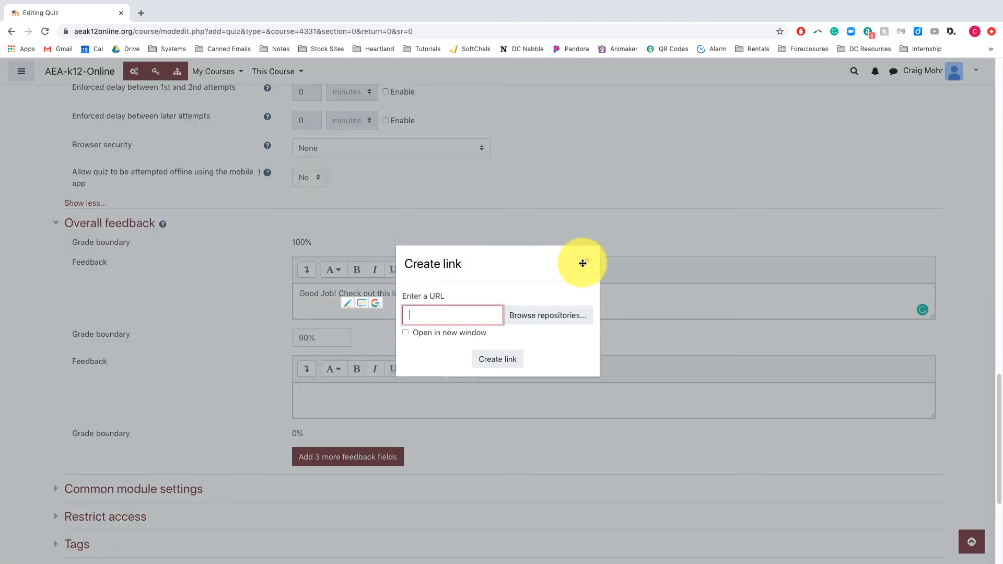
click(586, 261)
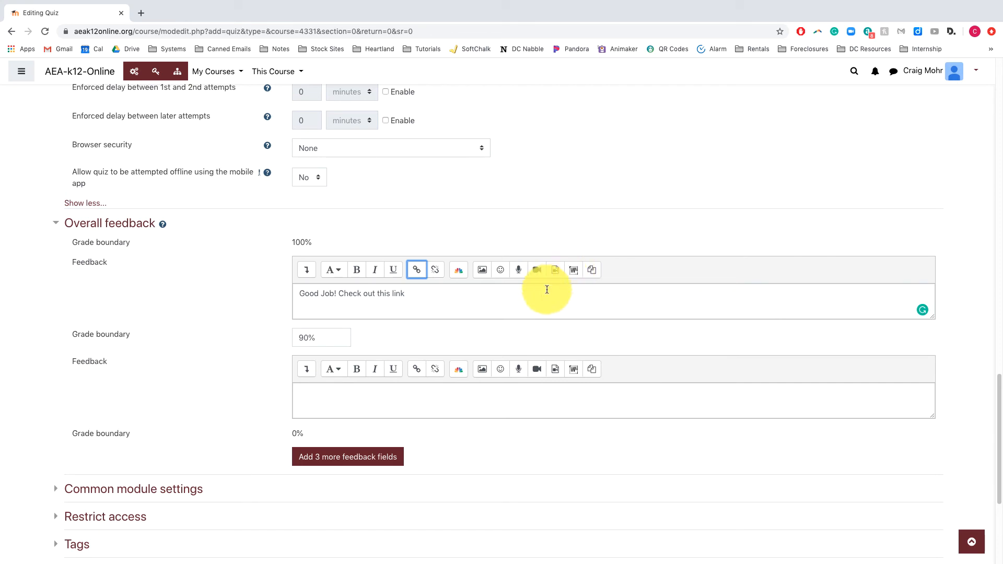
Add three more feedback fields and enter a 70% grade boundary with the feedback "Nice work! Feel free to try again if you'd like.".
click(312, 454)
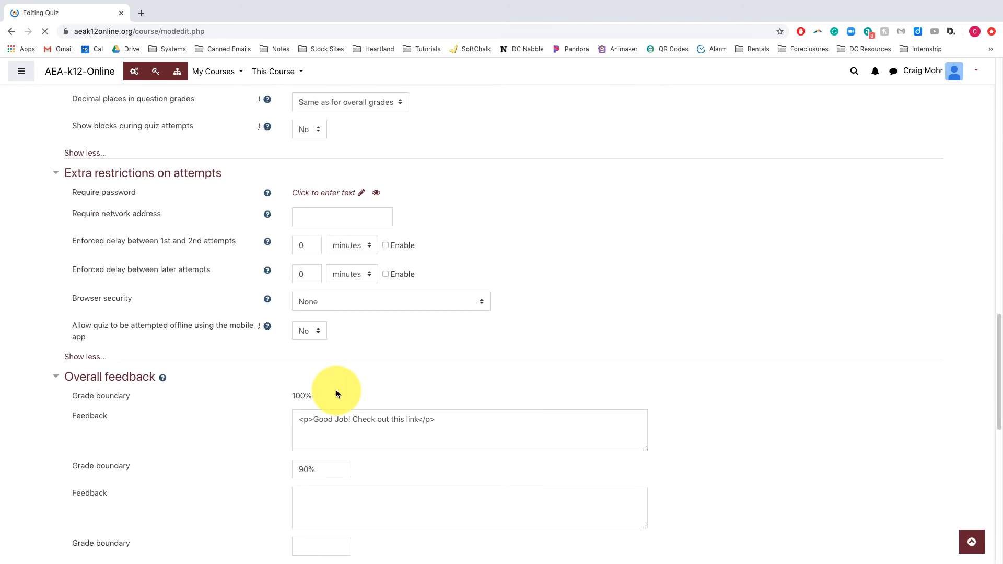
click(316, 390)
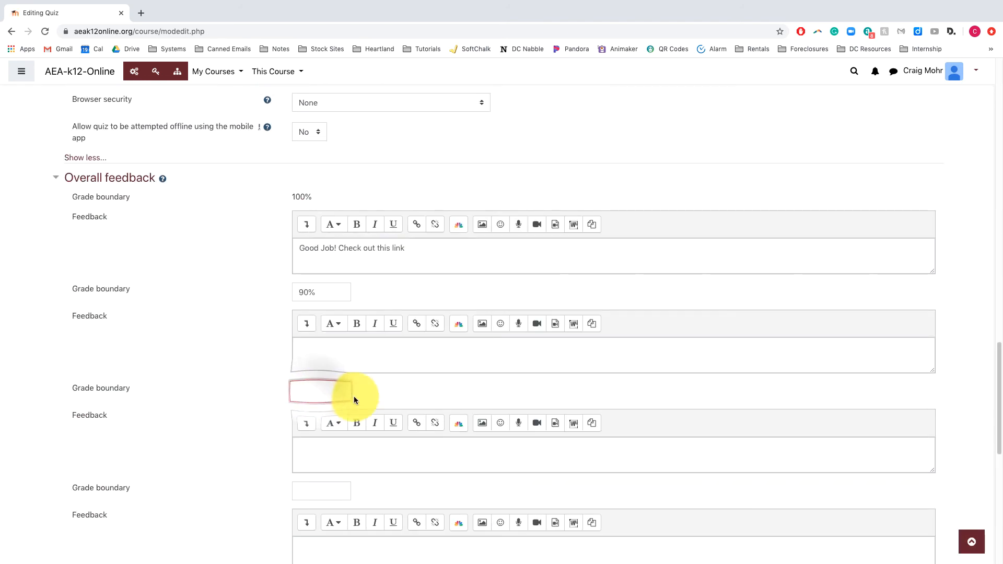
text(70%)
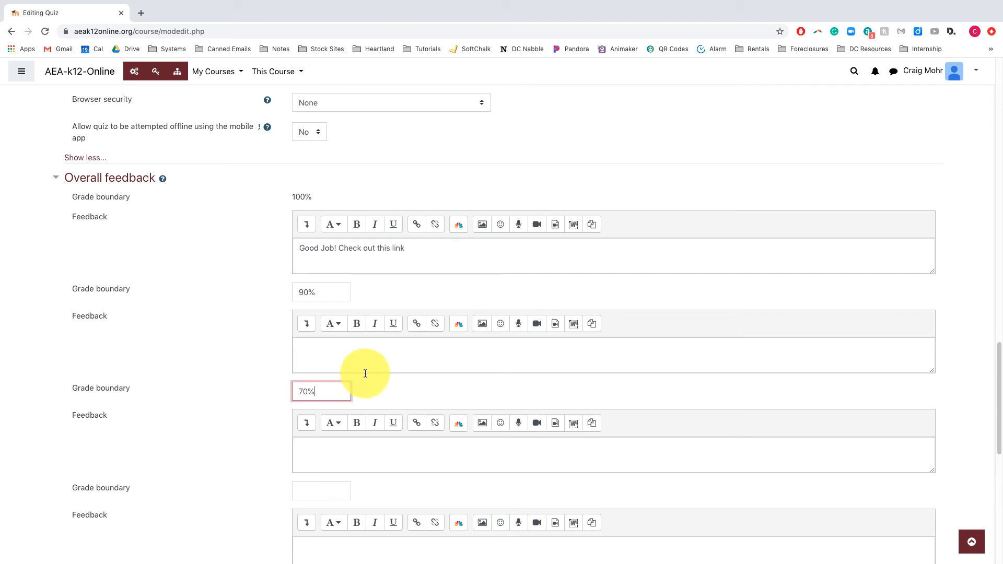
click(373, 353)
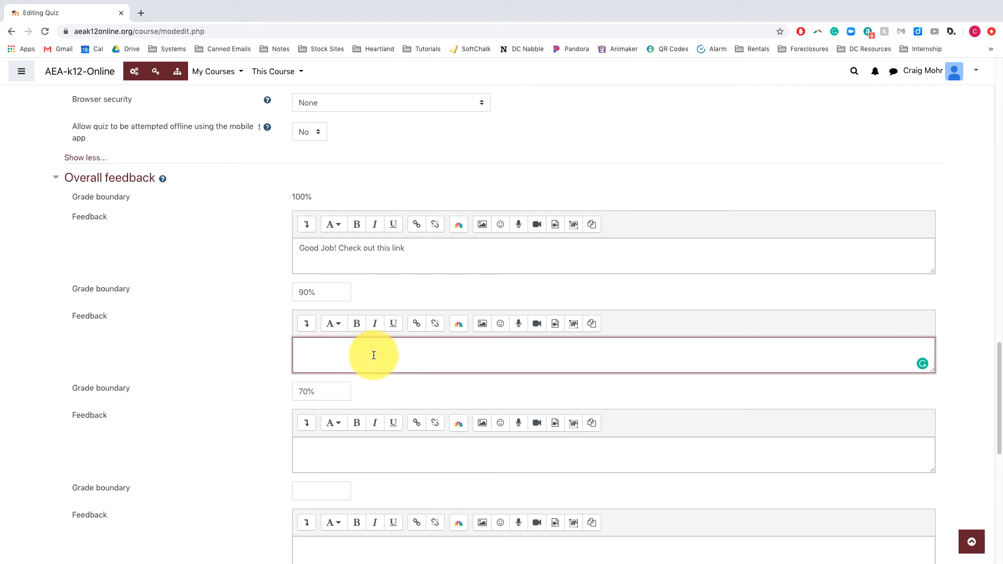
text(Nice work! )
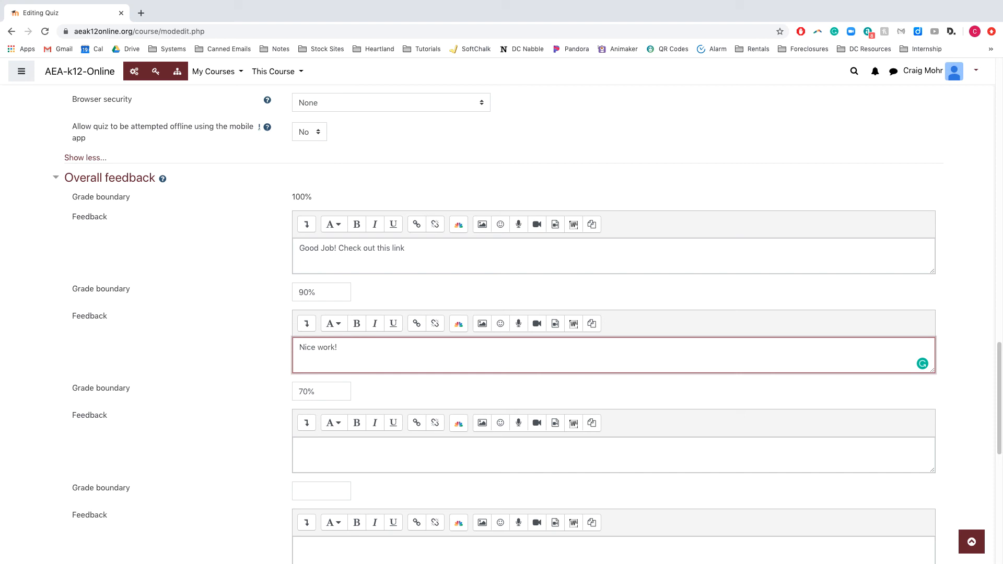
text(Feel free to try again if you'd like.)
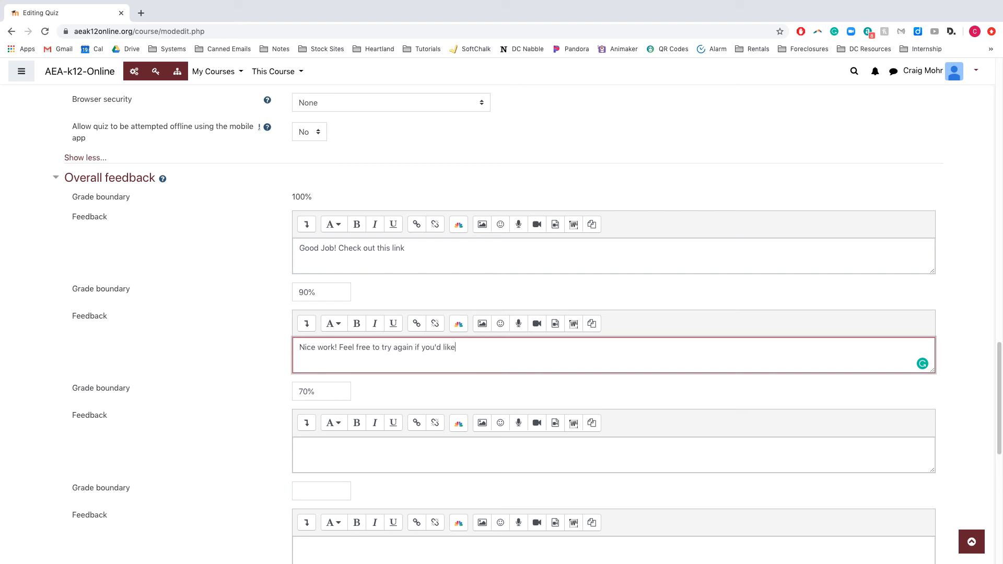
click(407, 248)
scroll(407, 247, down, 1)
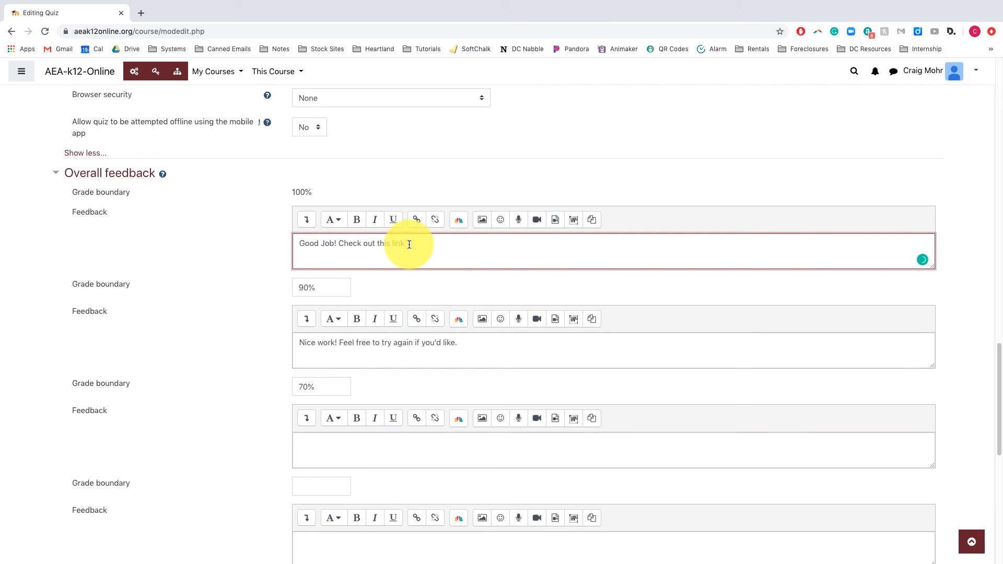
text(.)
key(BackSpace)
drag(408, 244, 332, 246)
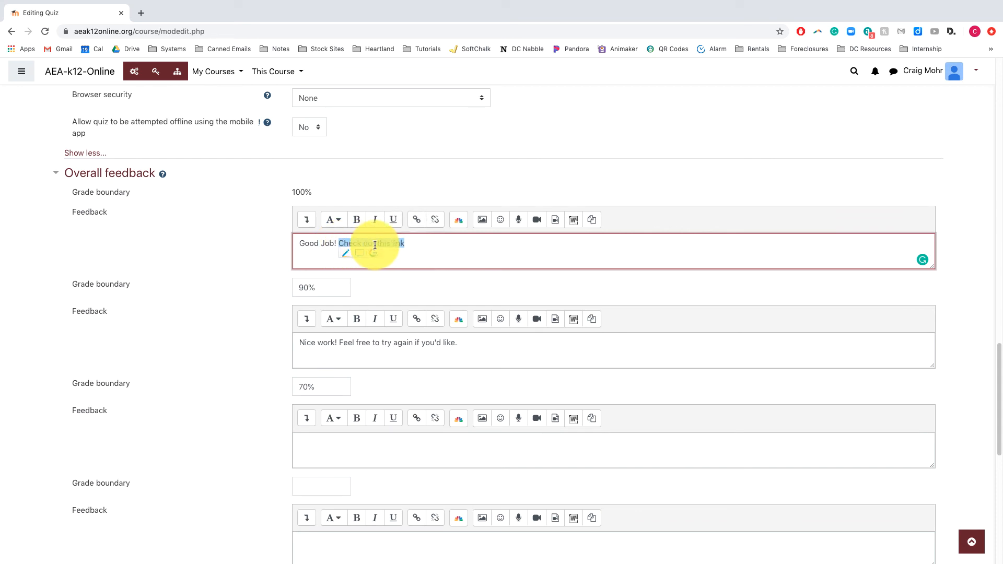
click(423, 245)
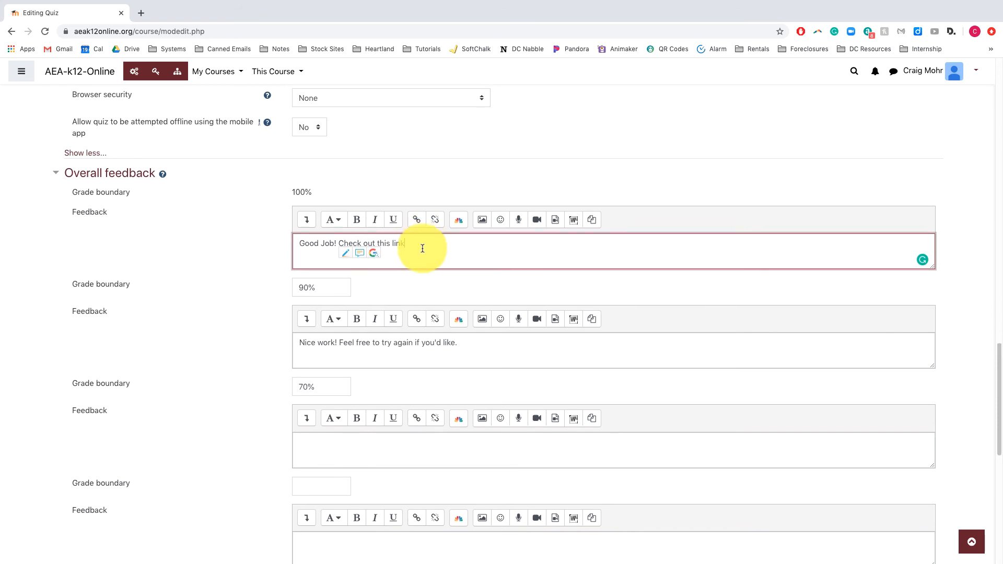
Set the next grade boundary to 50% and enter "Come see me" as the feedback below it.
scroll(399, 354, down, 3)
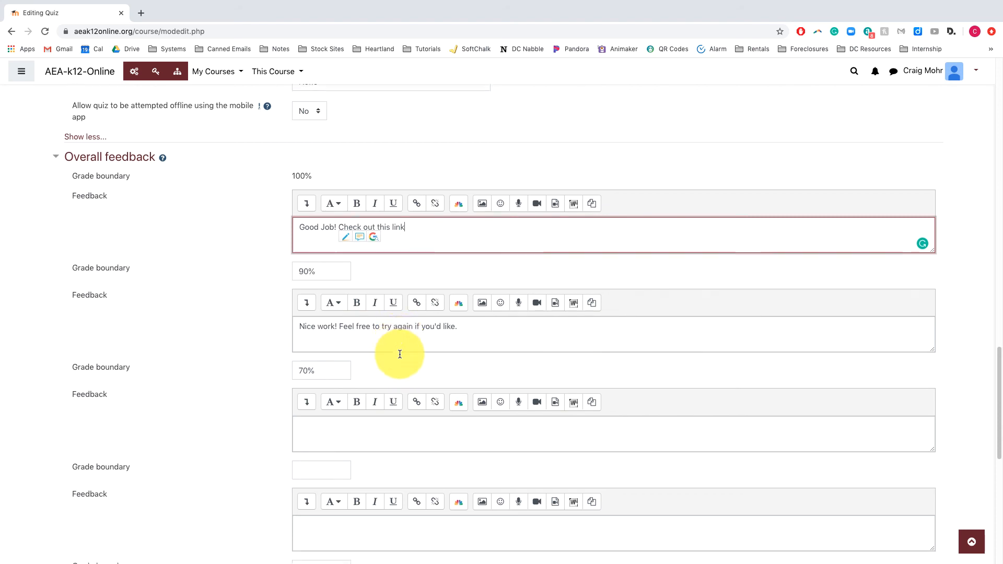
click(312, 342)
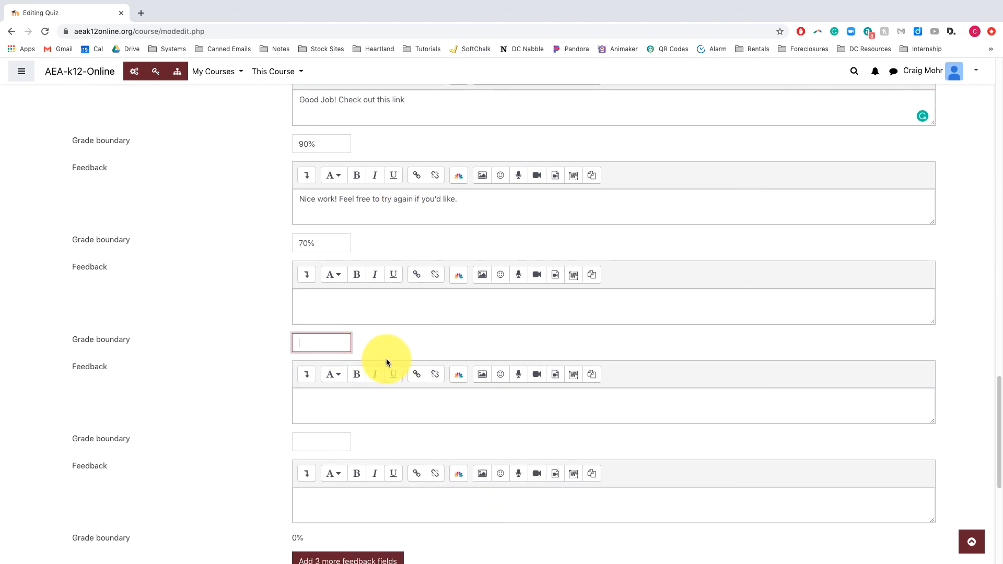
text(50%)
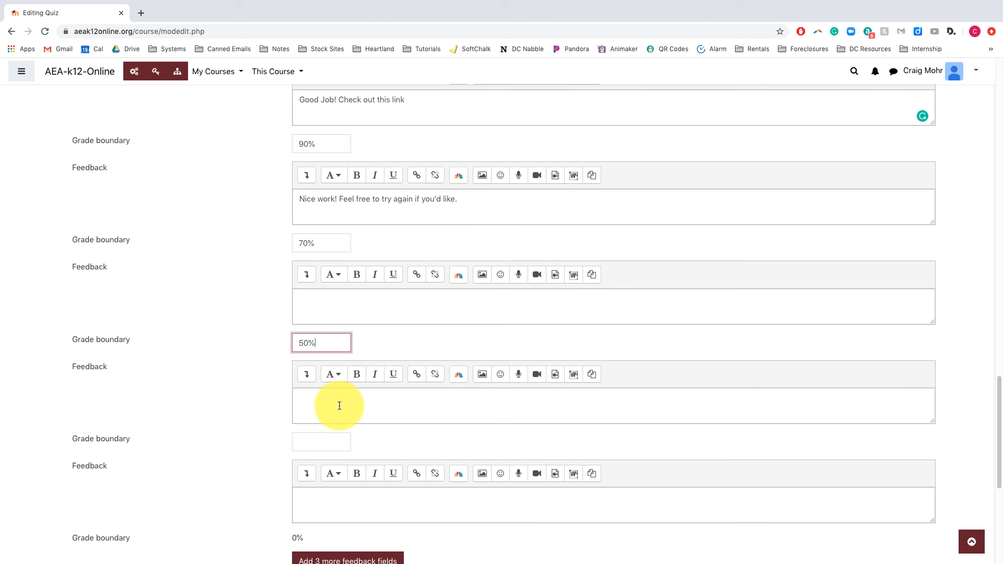
click(338, 406)
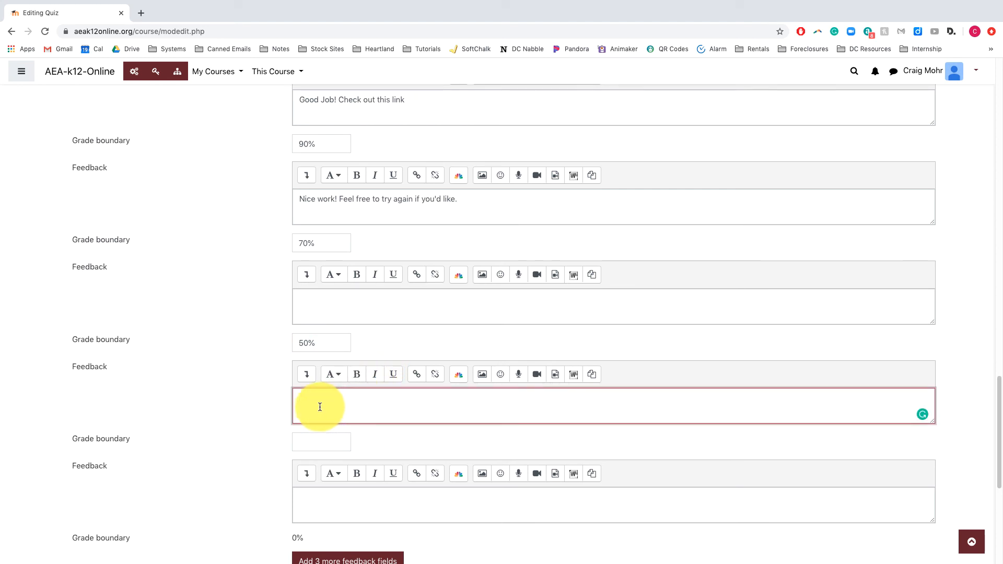
text(Come see m)
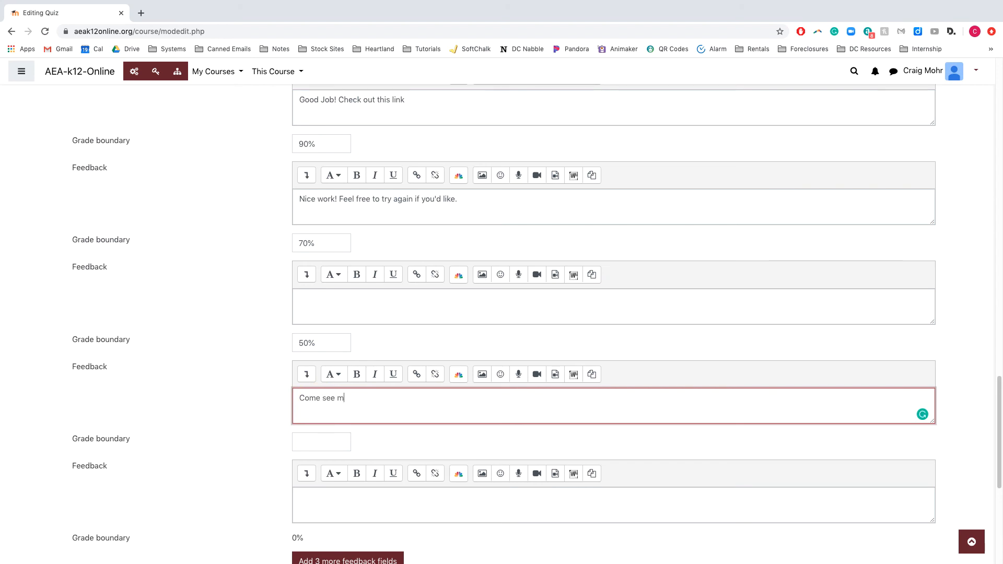
text(e)
Expand Common module settings and set the quiz's group mode to Separate groups.
scroll(320, 410, down, 6)
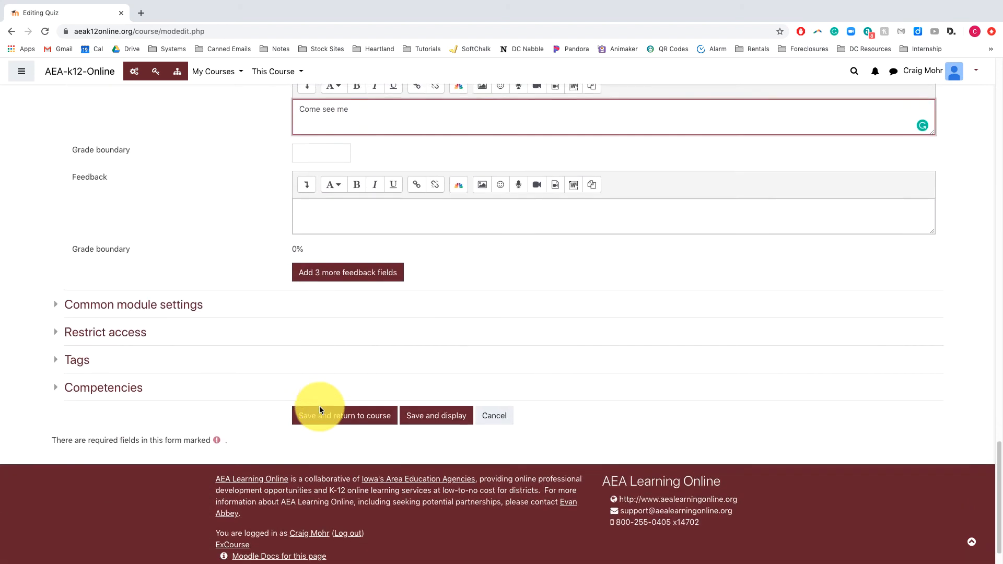
scroll(320, 410, up, 4)
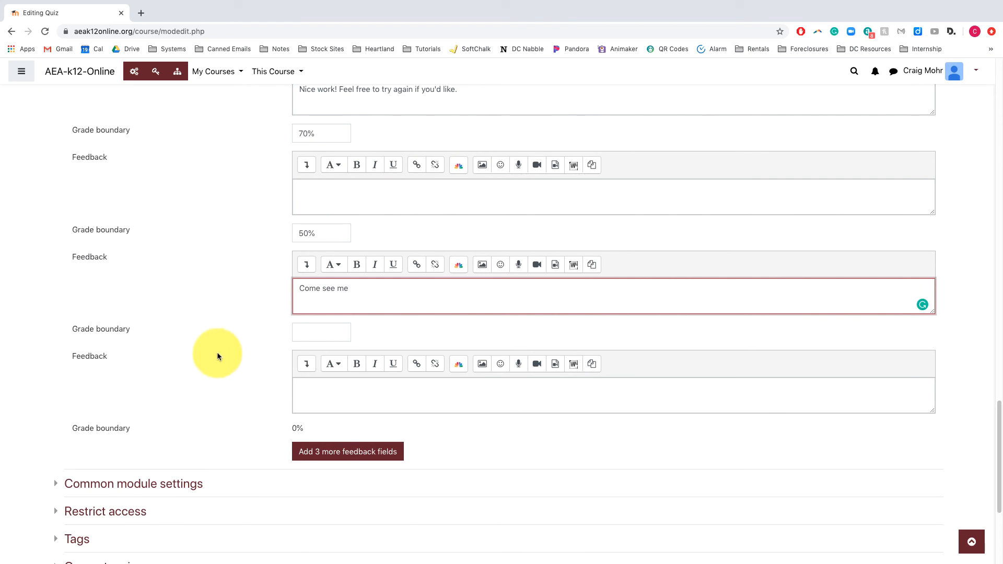
scroll(217, 352, down, 3)
click(186, 327)
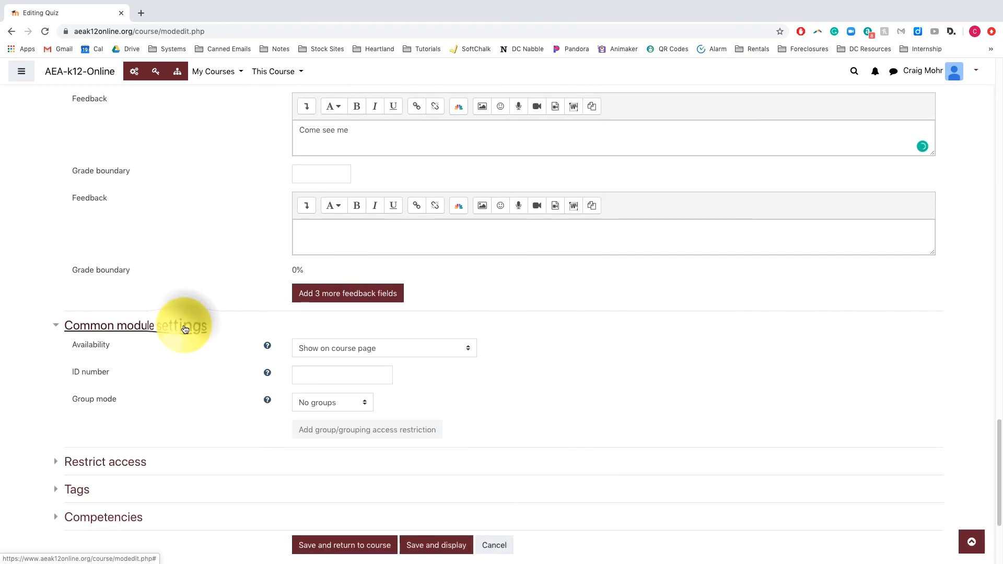
scroll(185, 329, down, 1)
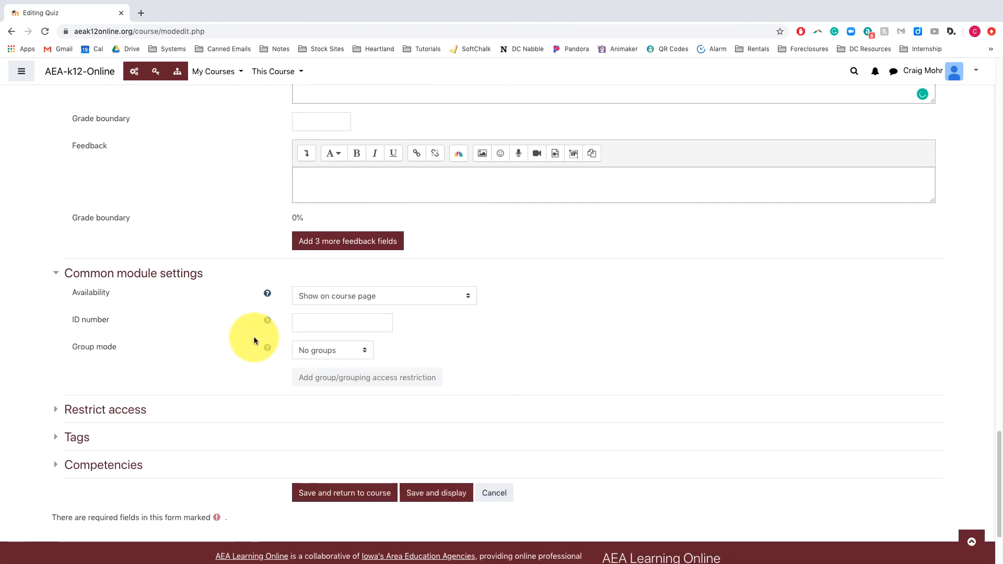
click(325, 350)
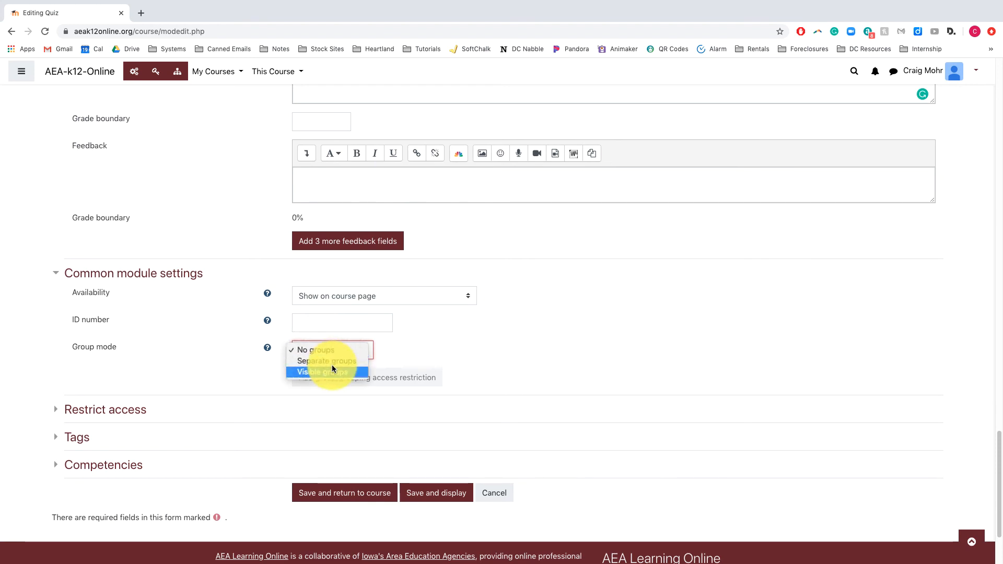
click(454, 341)
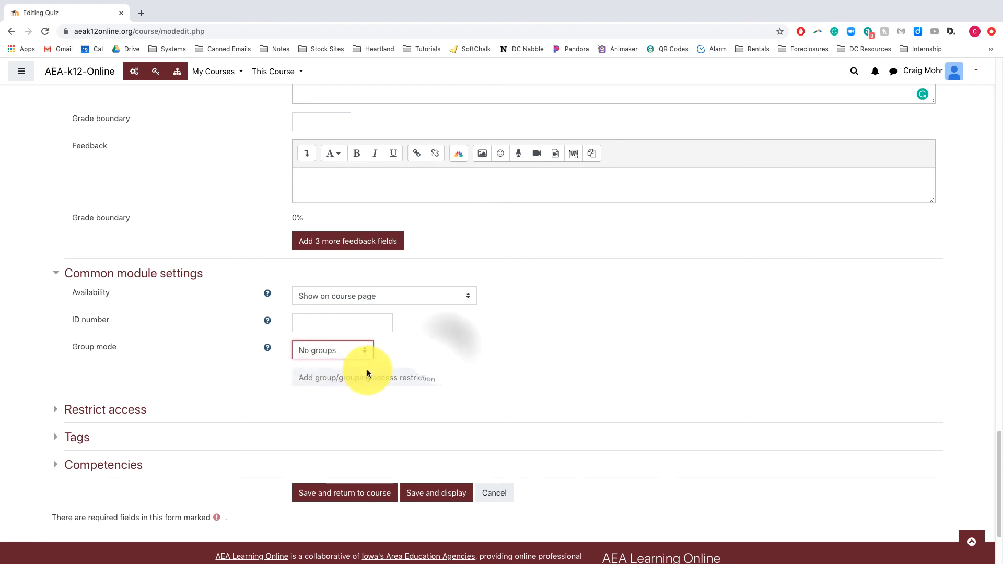
click(367, 371)
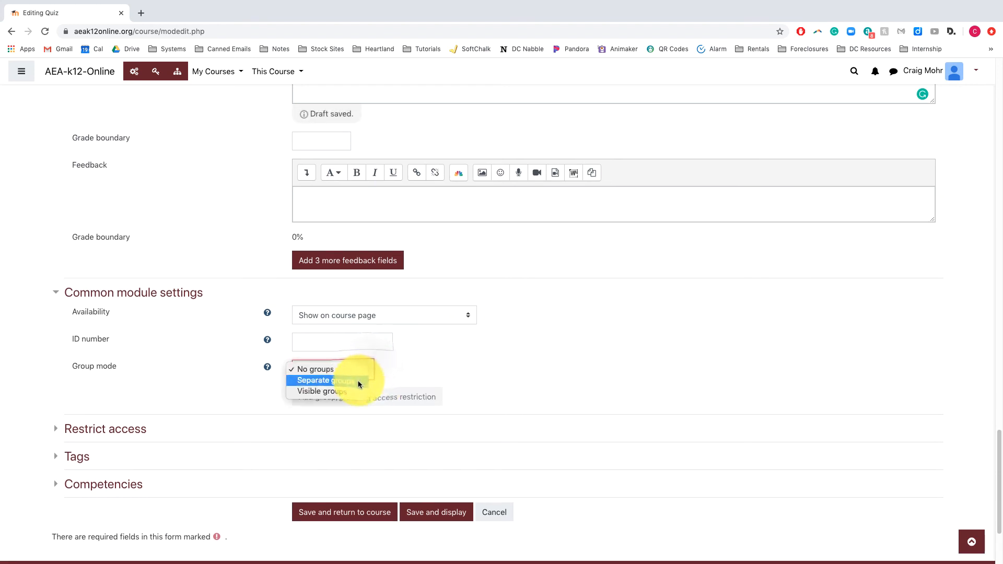
click(356, 381)
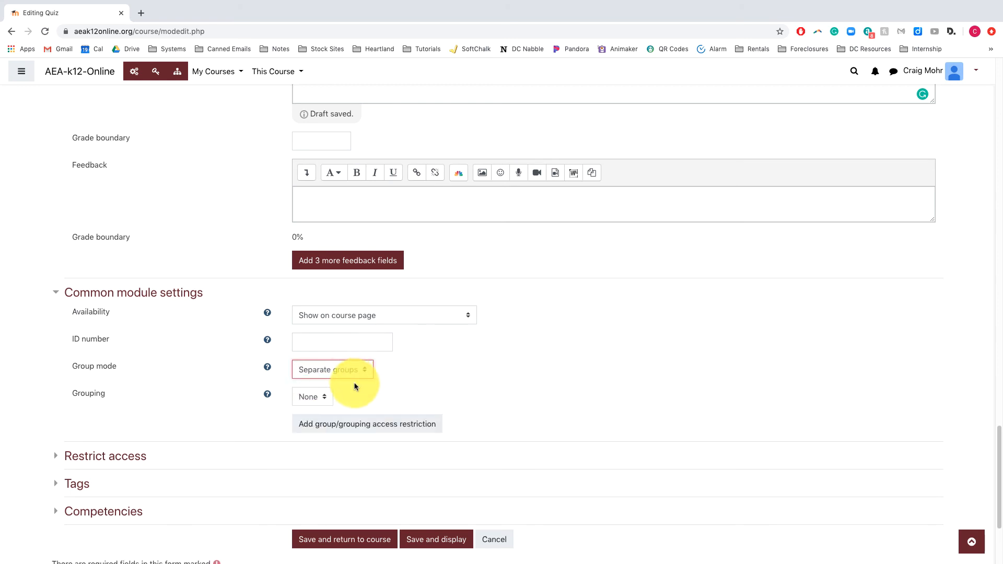
Examine the grouping choices in the common module settings, keeping None.
click(323, 396)
click(396, 398)
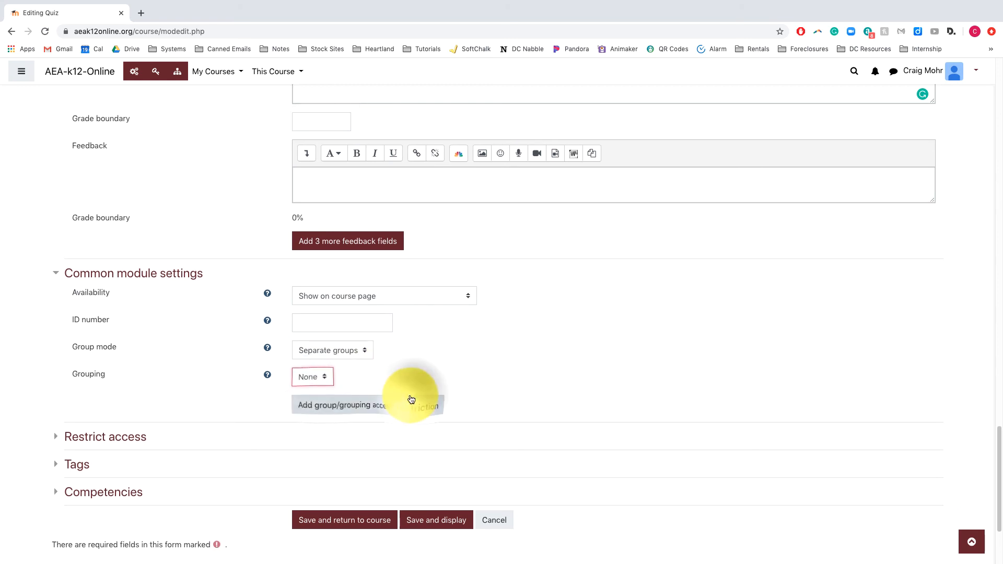
scroll(409, 394, down, 2)
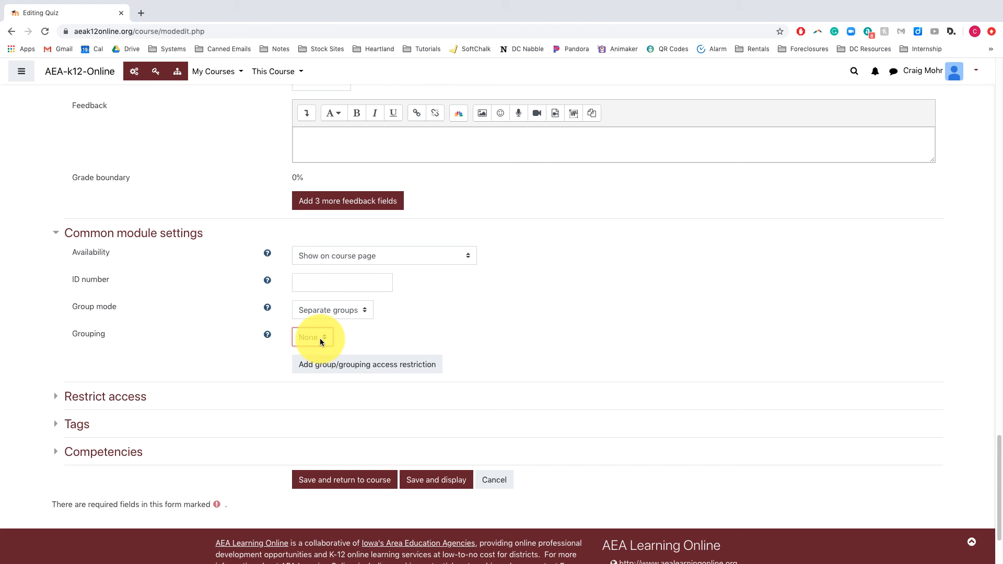
click(324, 337)
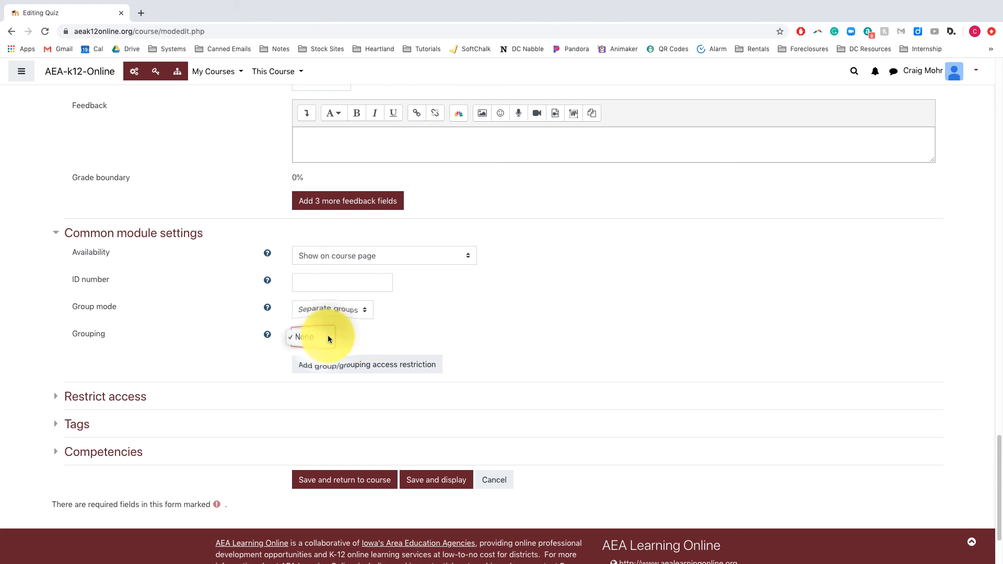
click(342, 332)
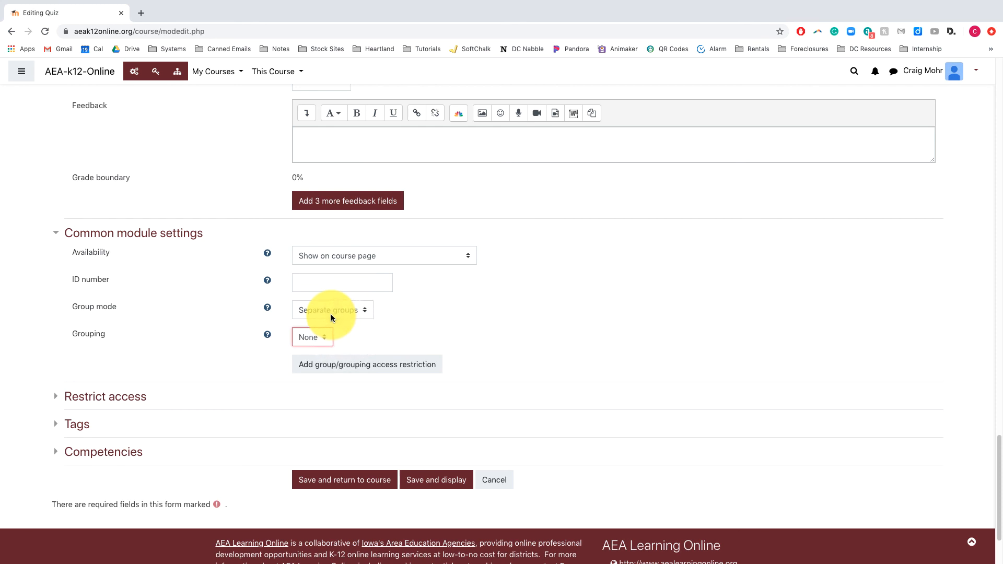
Expand Restrict access and examine the available restriction types without adding any.
click(114, 396)
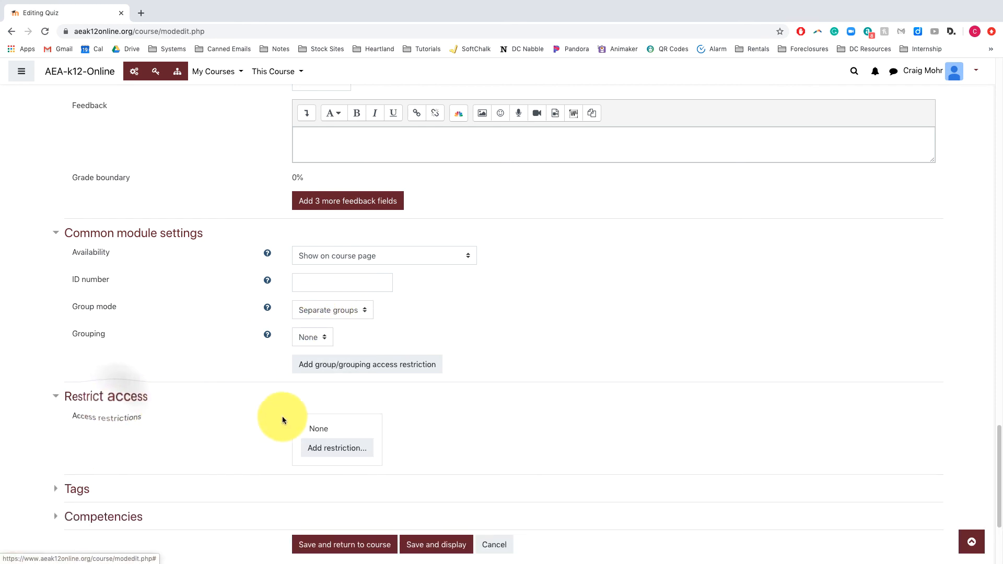
scroll(331, 425, down, 3)
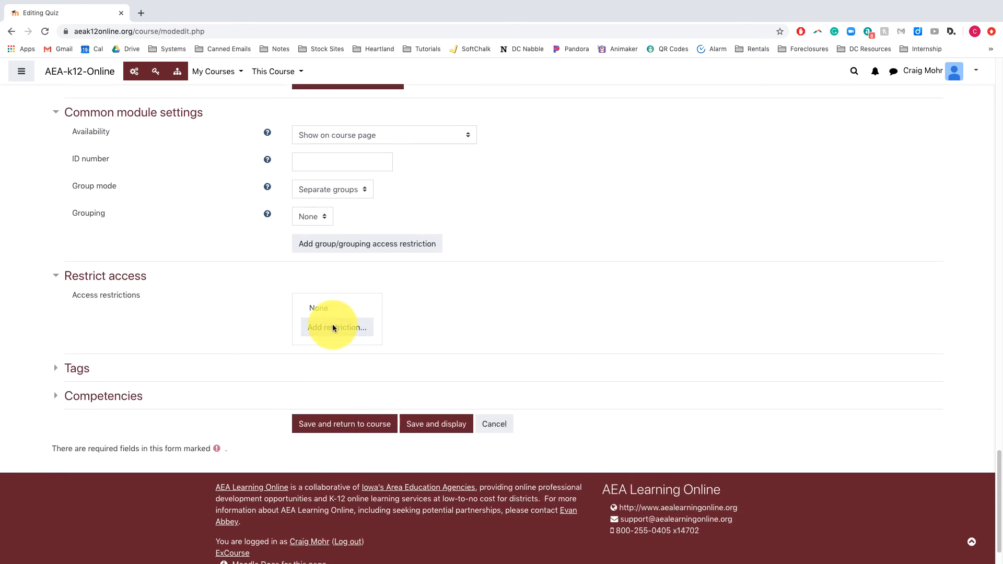
click(334, 327)
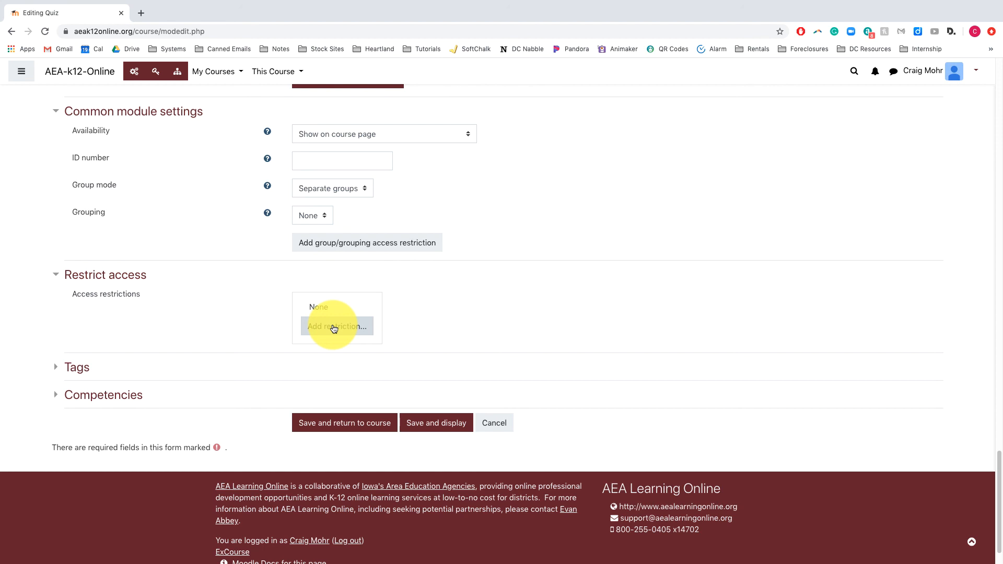
click(333, 328)
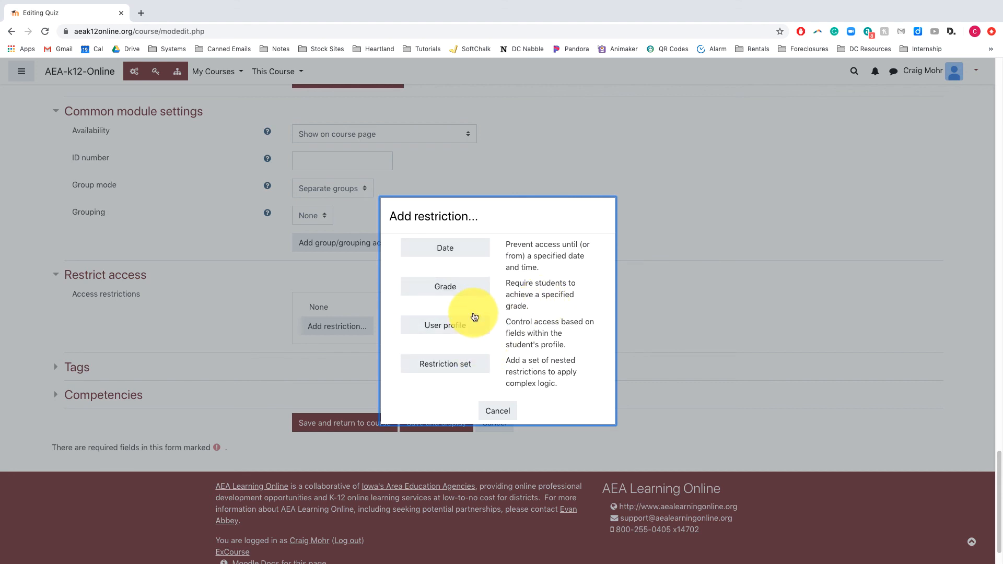
click(499, 410)
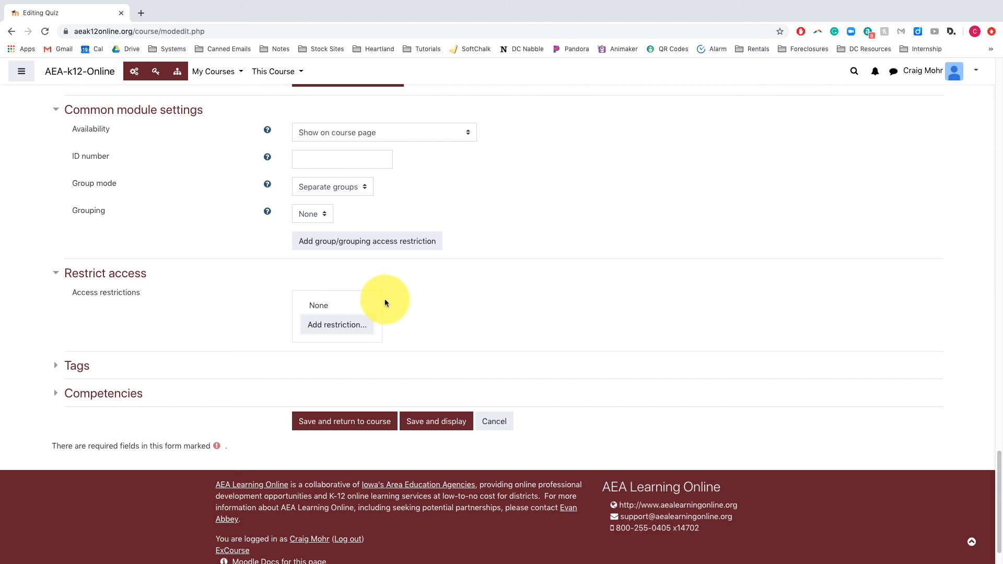
click(343, 328)
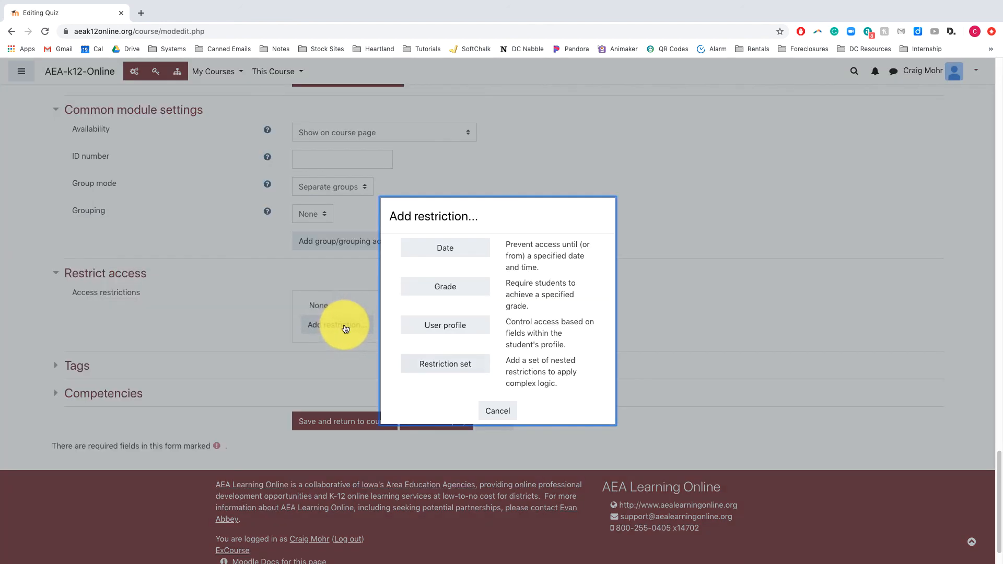
click(499, 413)
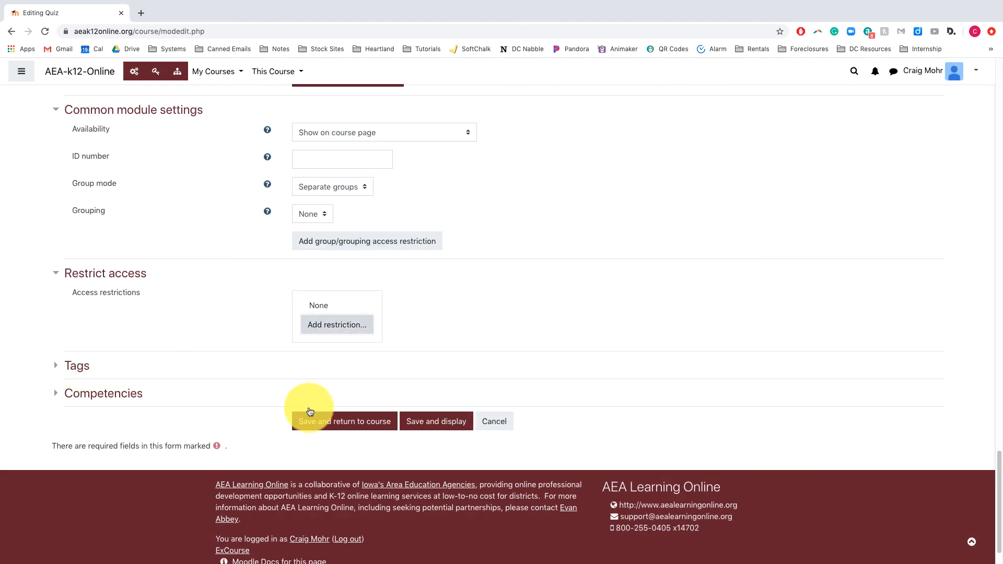
Save the quiz settings and return to the course.
click(373, 421)
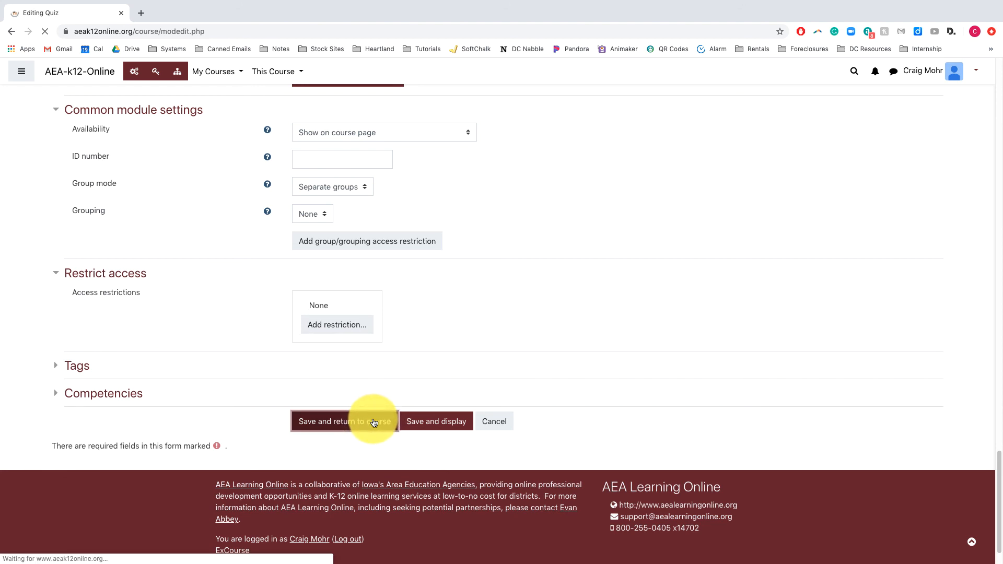